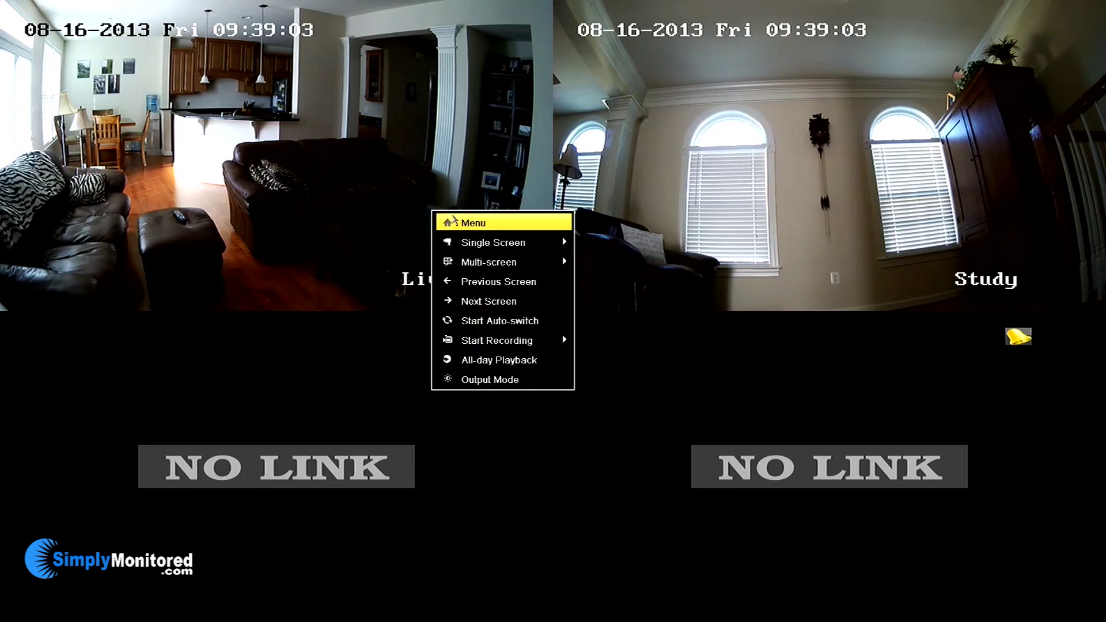
From the live view's Menu, go to Configuration and open the Network settings page.
click(453, 219)
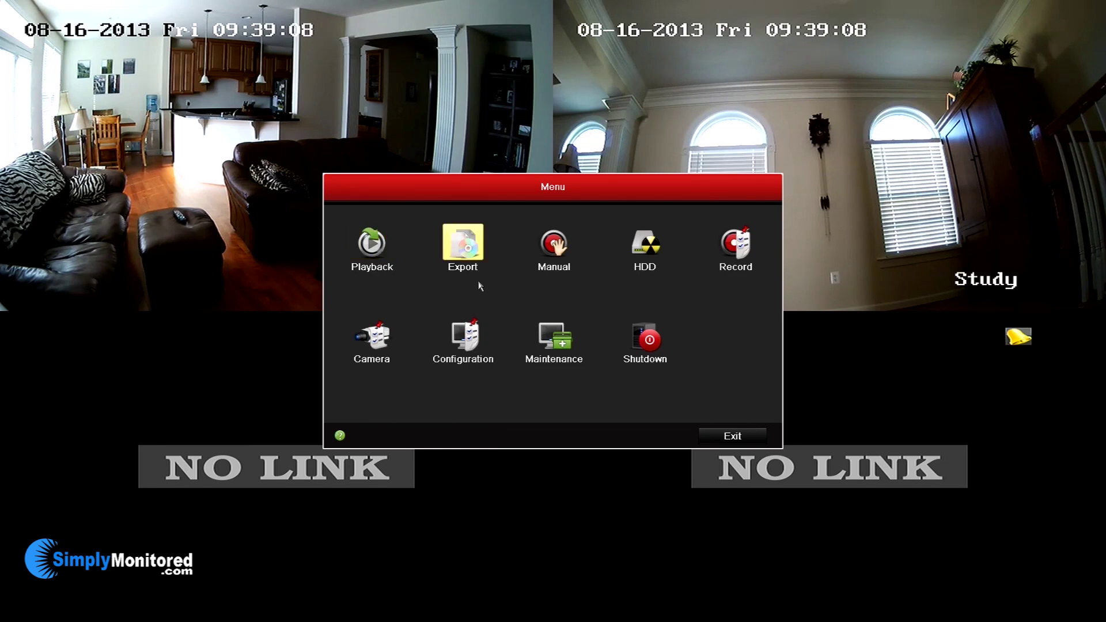
click(466, 348)
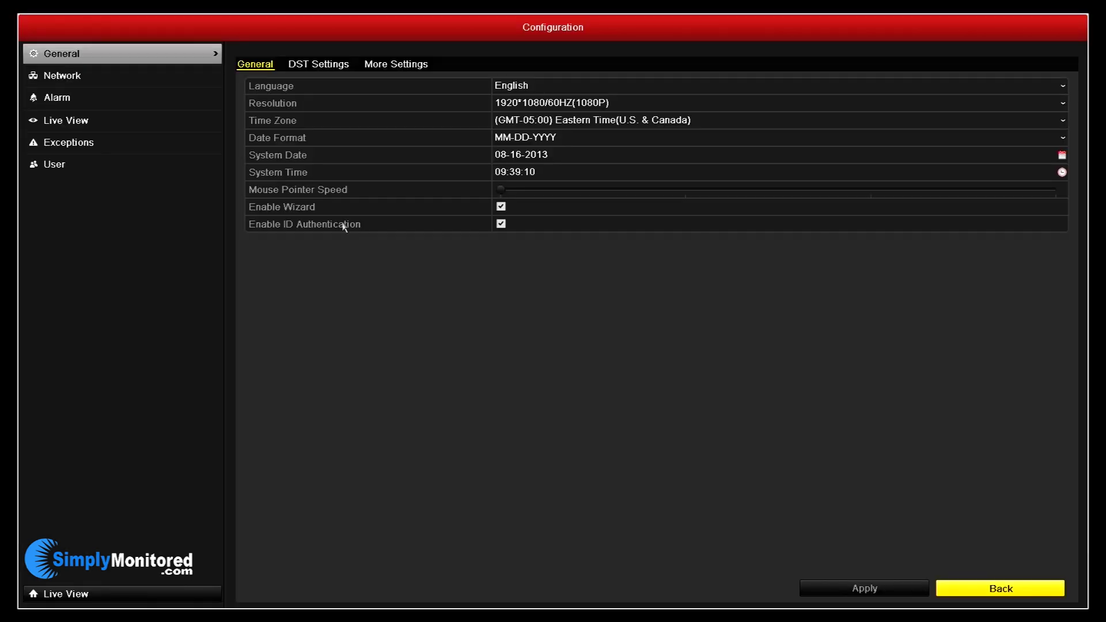
click(195, 87)
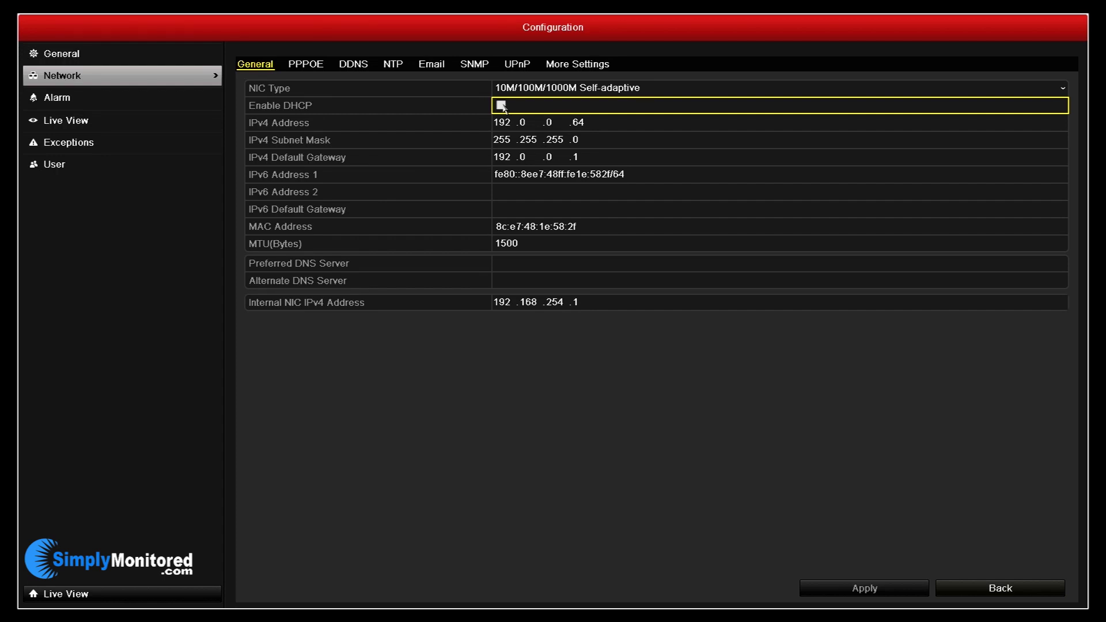
Keep DHCP disabled and start entering the IPv4 address with 192.168.
click(501, 106)
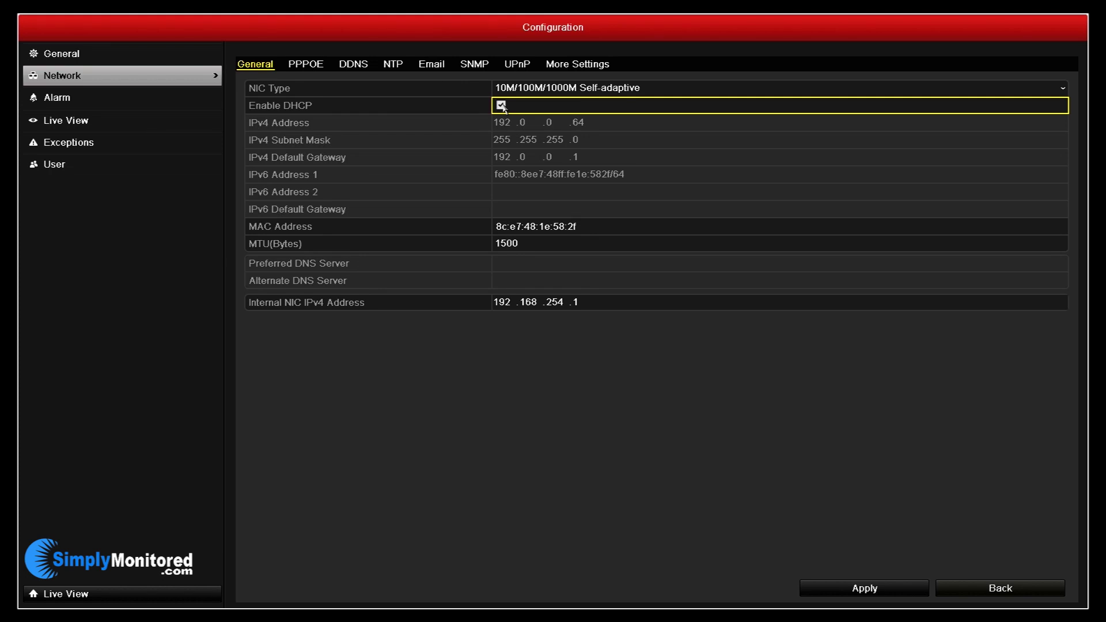
click(501, 106)
click(533, 124)
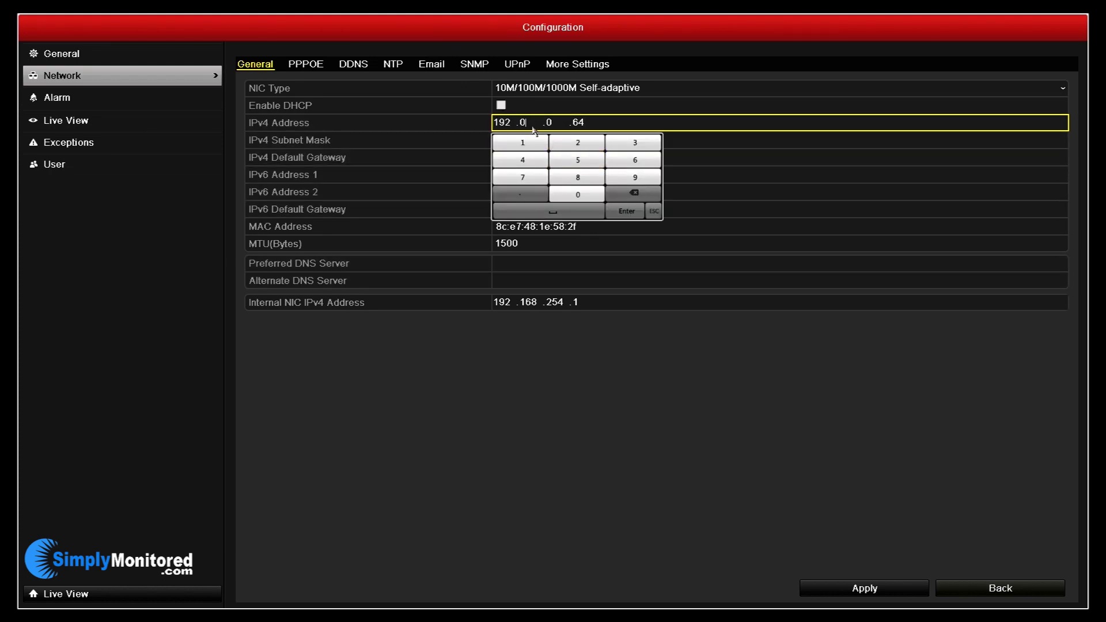
click(633, 193)
click(522, 142)
click(634, 160)
click(578, 177)
Complete the static IPv4 address 192.168.1.164 and begin editing the default gateway.
click(530, 148)
click(538, 196)
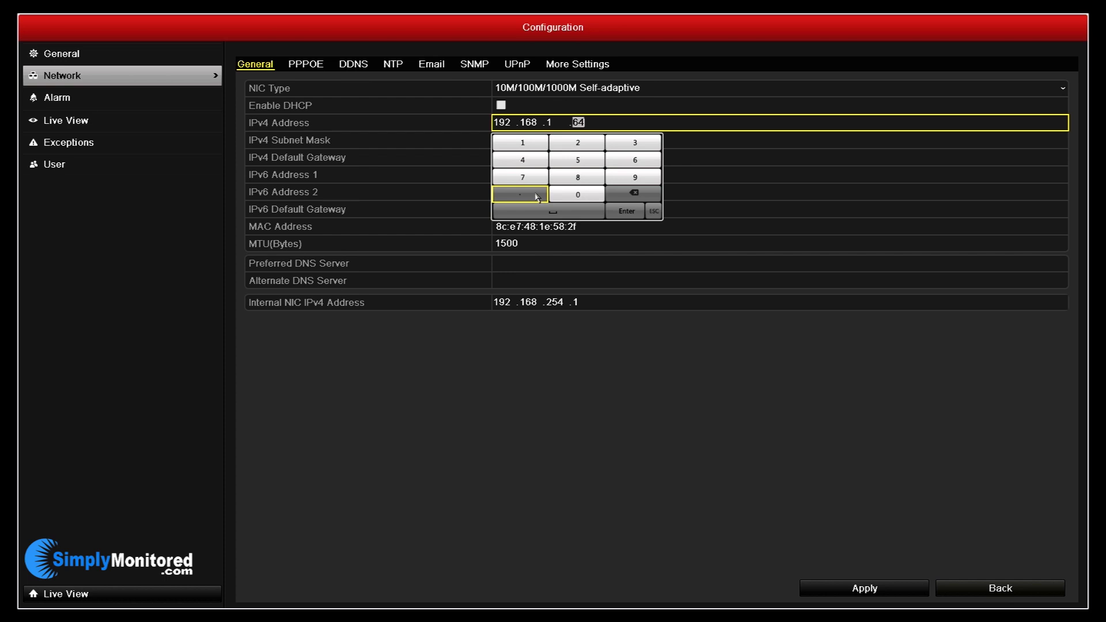
click(525, 144)
click(635, 160)
click(522, 160)
click(626, 211)
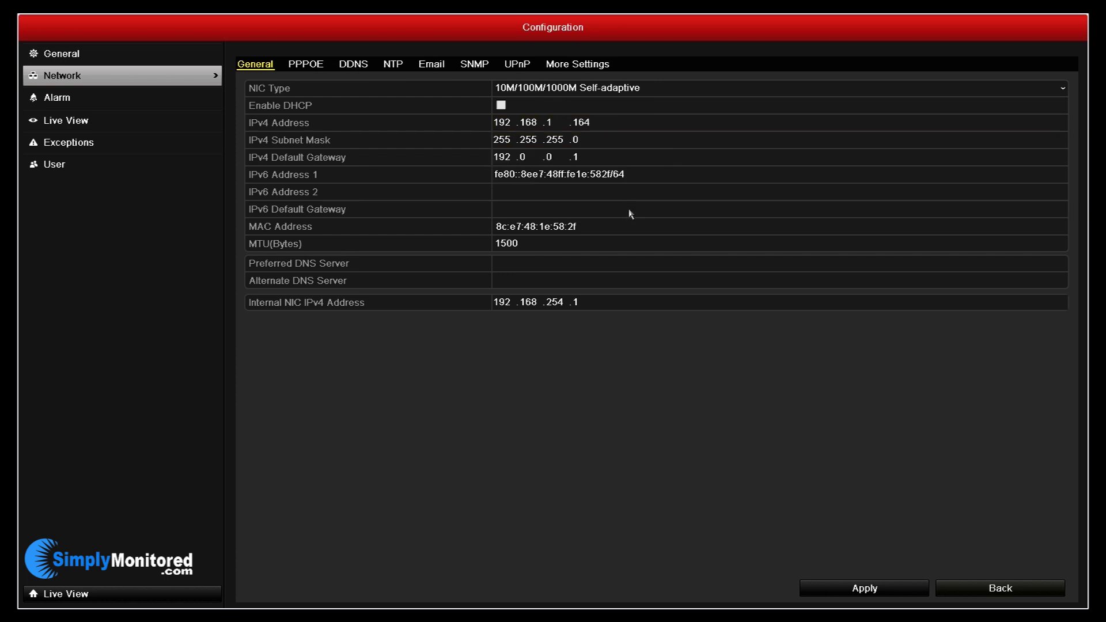
click(513, 158)
click(543, 233)
Set the IPv4 default gateway to 192.168.1.1.
click(524, 178)
click(634, 195)
click(576, 213)
click(534, 231)
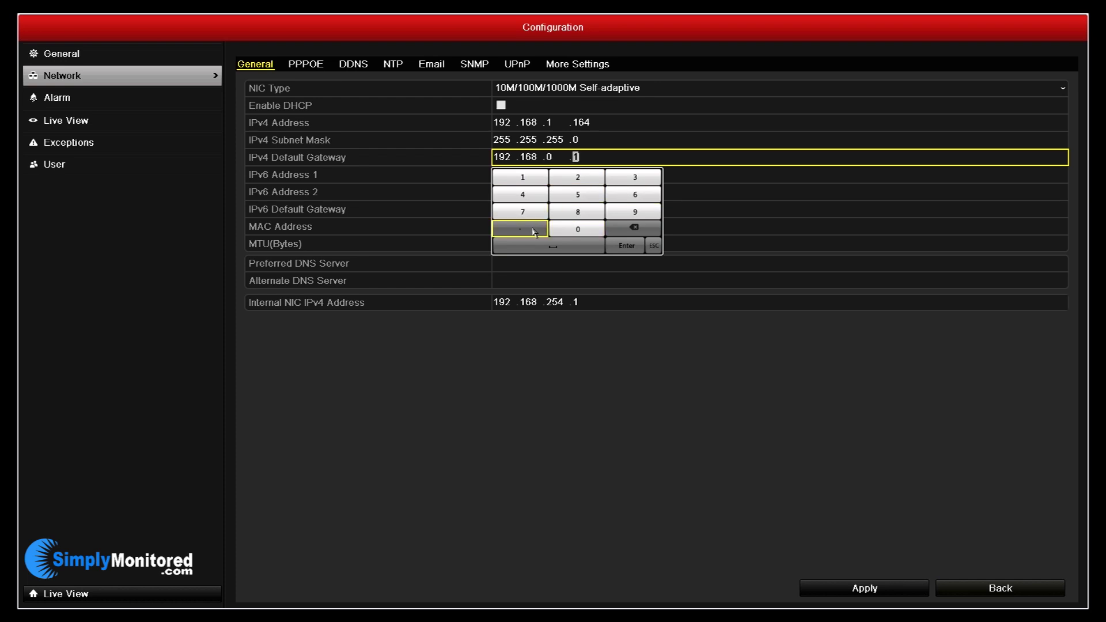
click(548, 156)
click(527, 156)
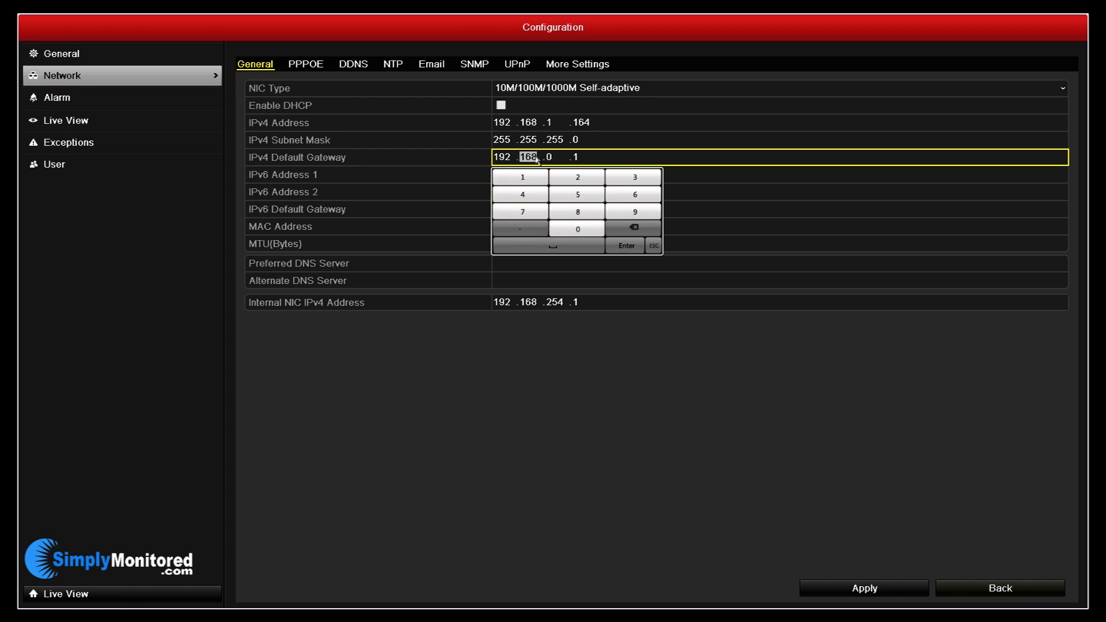
click(524, 230)
click(522, 176)
click(626, 245)
Enter 192.168.1.1 as the preferred DNS server and apply the network settings.
click(521, 263)
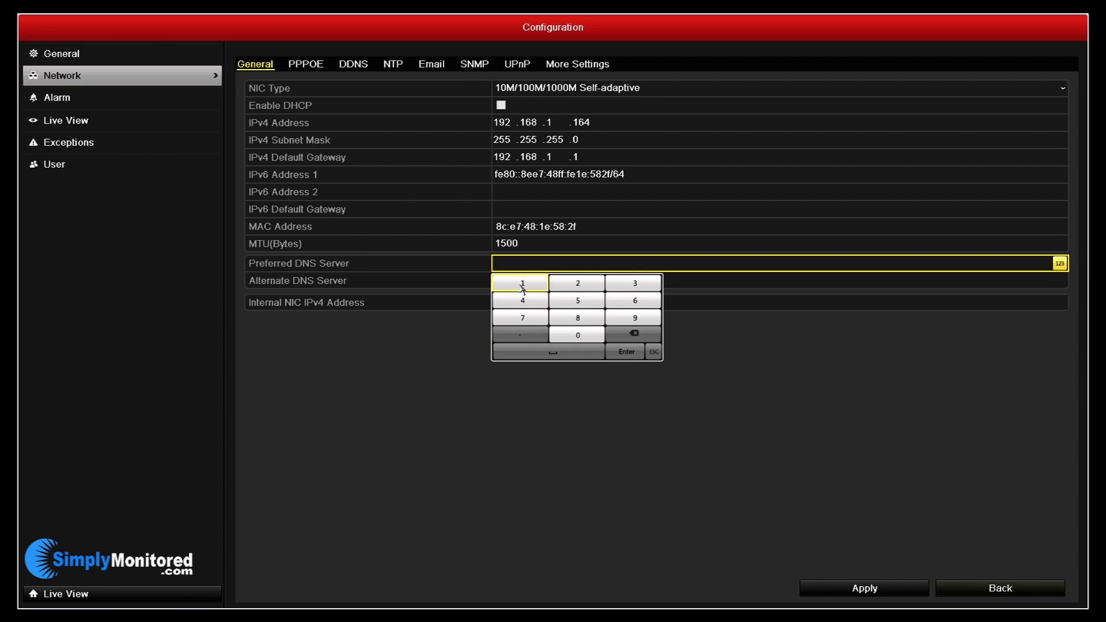
click(634, 318)
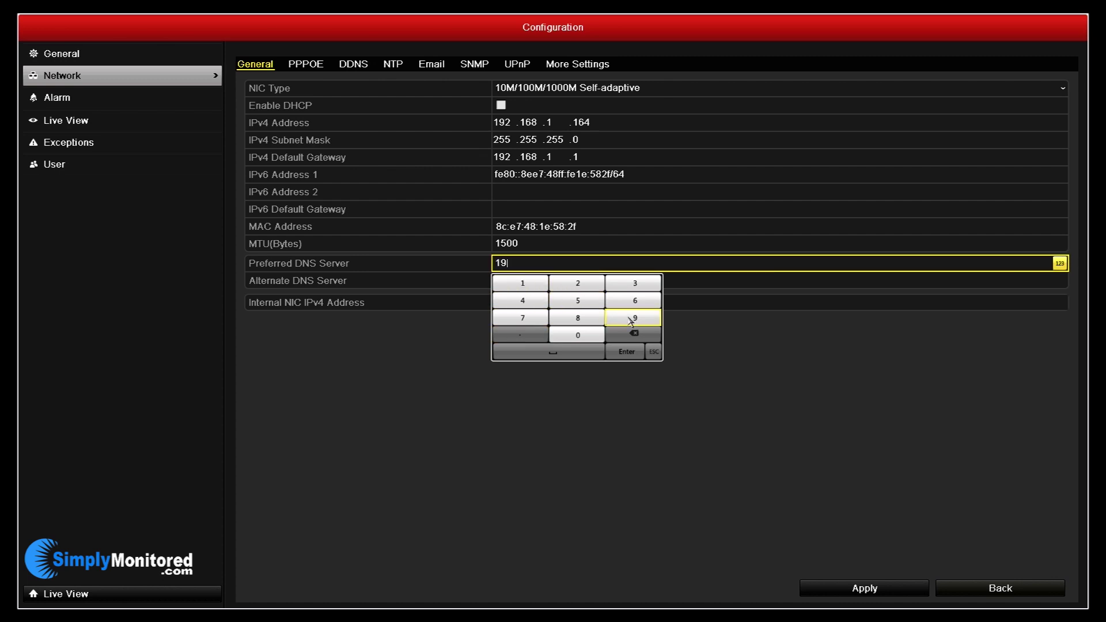
click(587, 291)
click(532, 340)
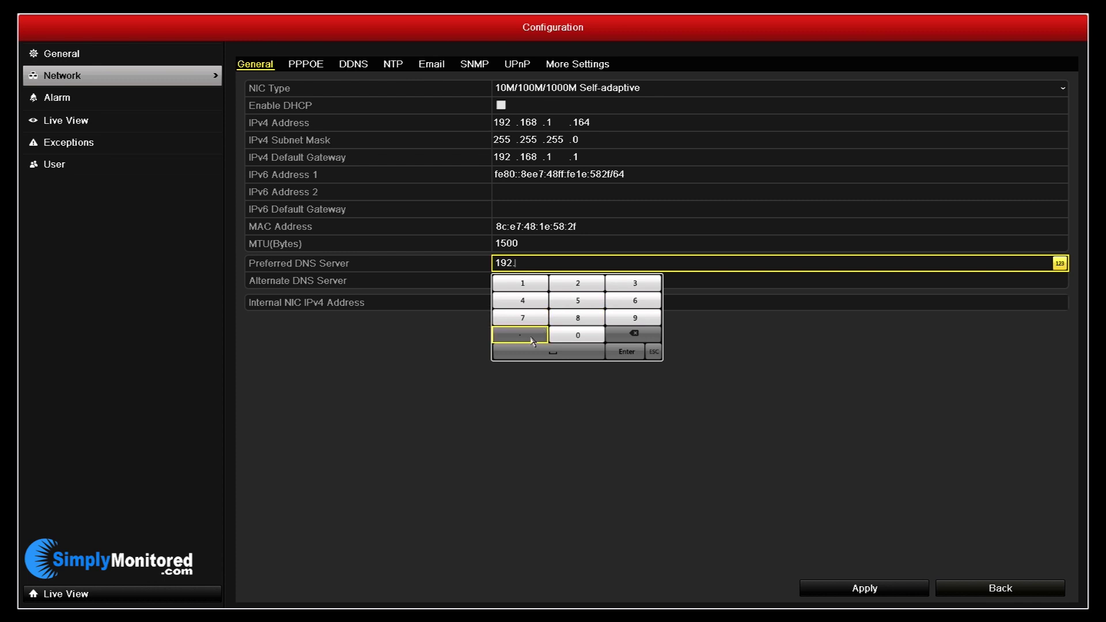
click(542, 283)
click(614, 300)
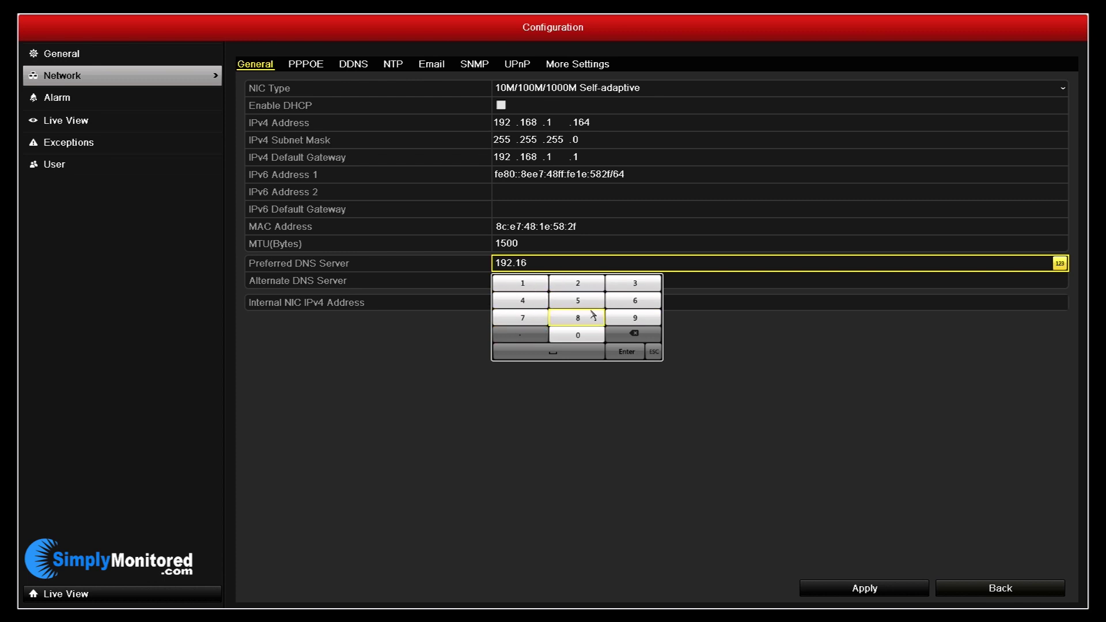
click(586, 320)
click(541, 338)
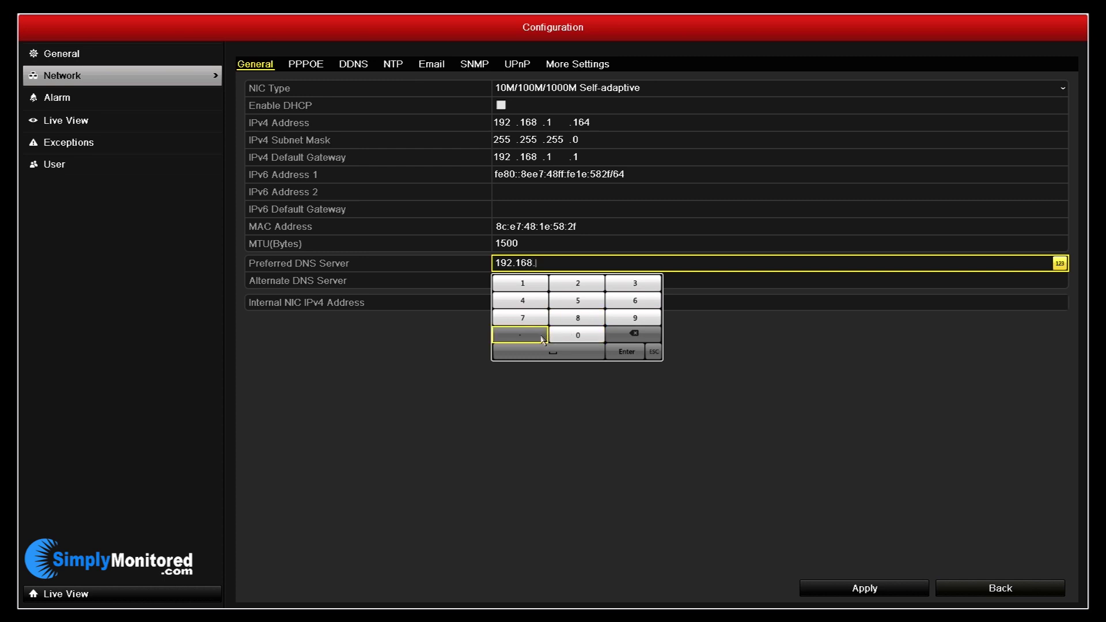
click(523, 286)
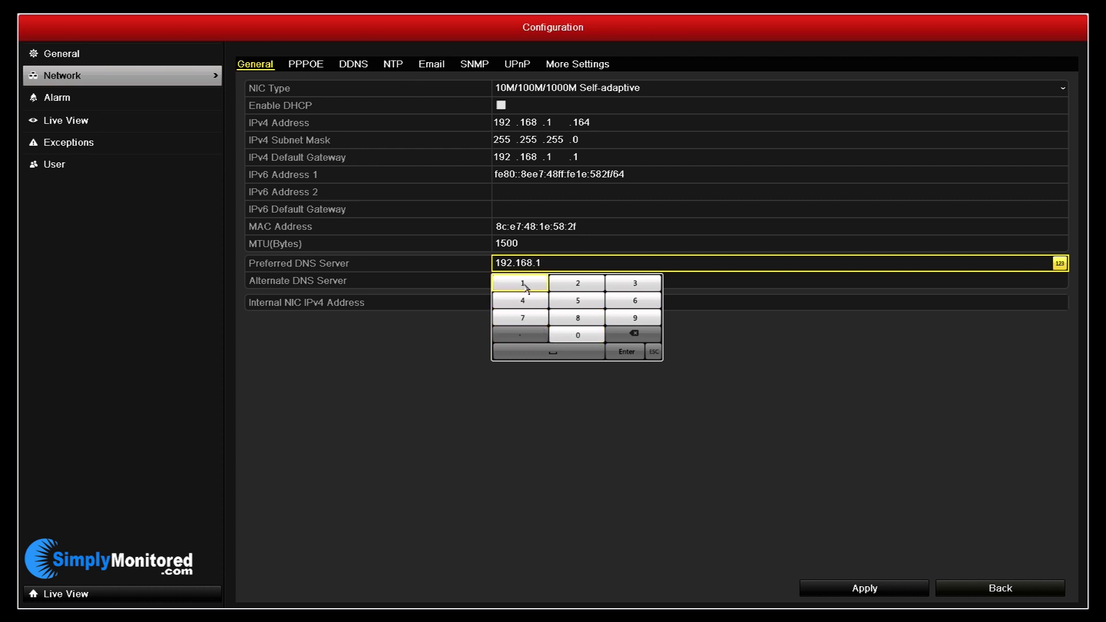
click(522, 336)
click(525, 284)
click(624, 352)
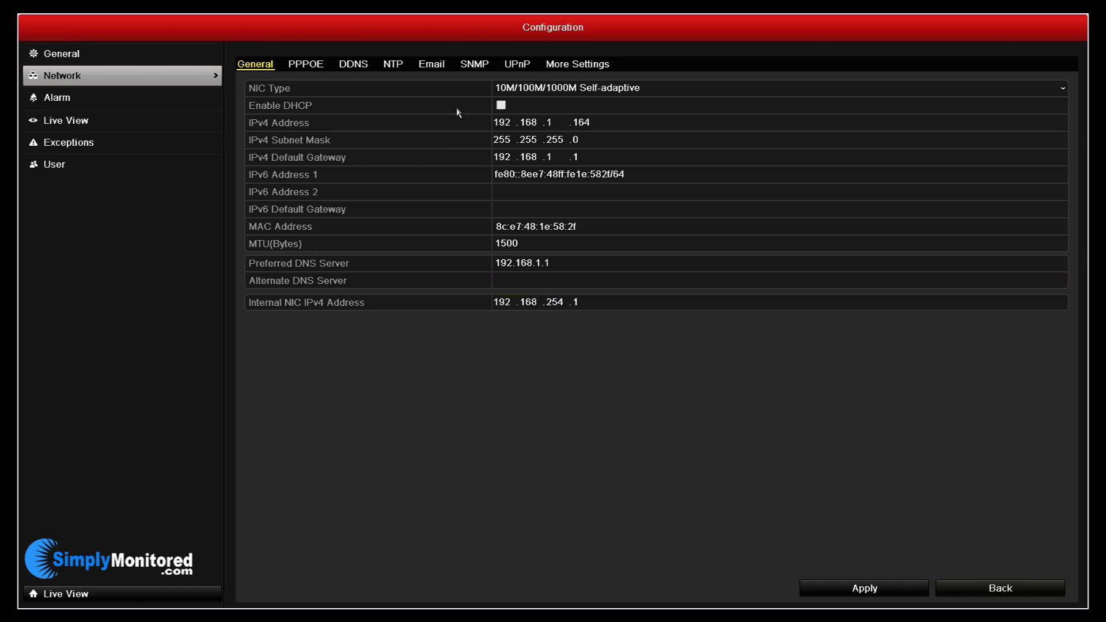
click(870, 593)
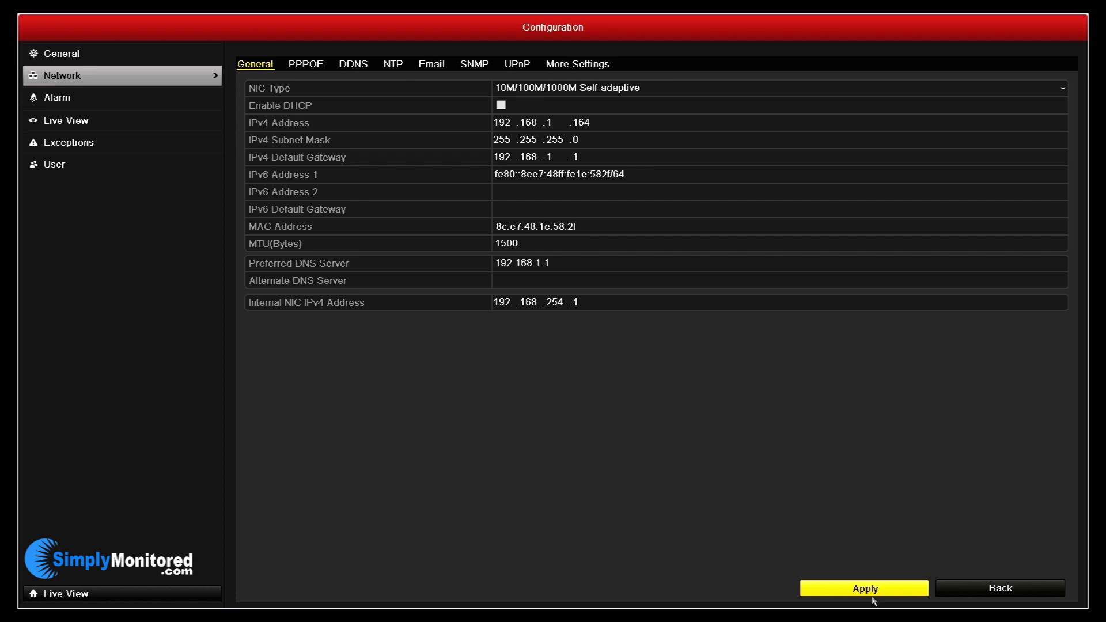
click(514, 68)
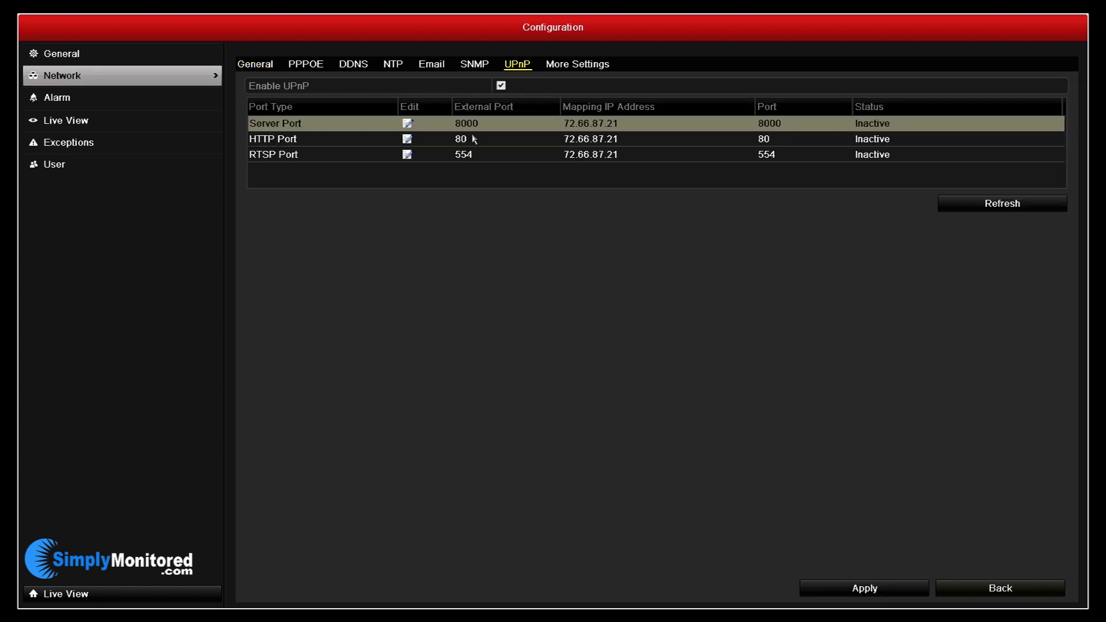
Edit the UPnP HTTP Port row so its external port is 8080, and confirm.
click(406, 139)
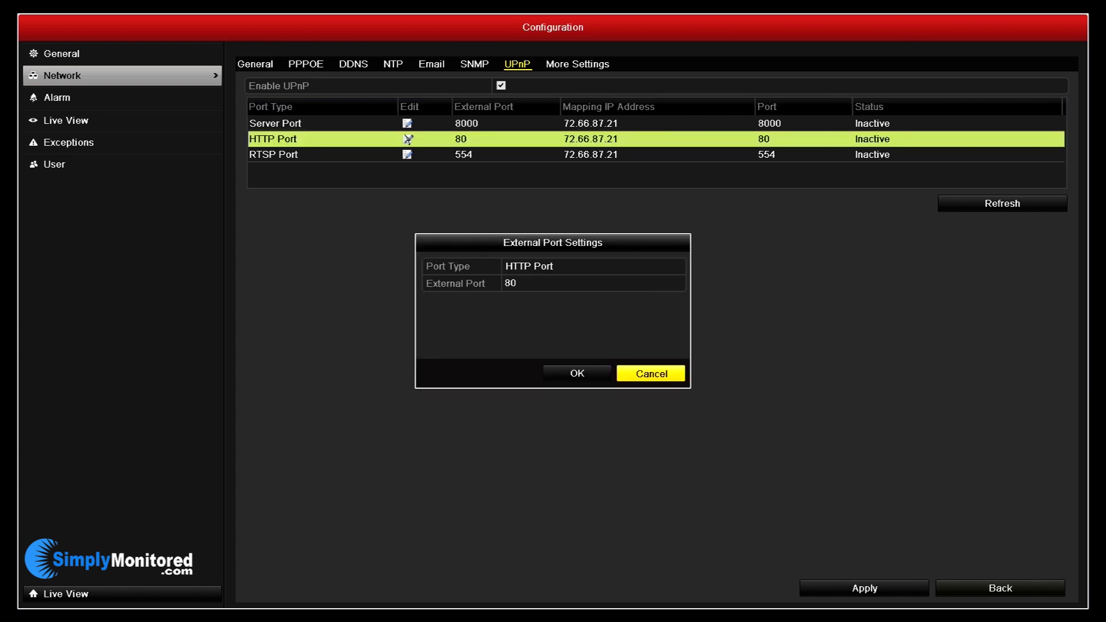
click(523, 284)
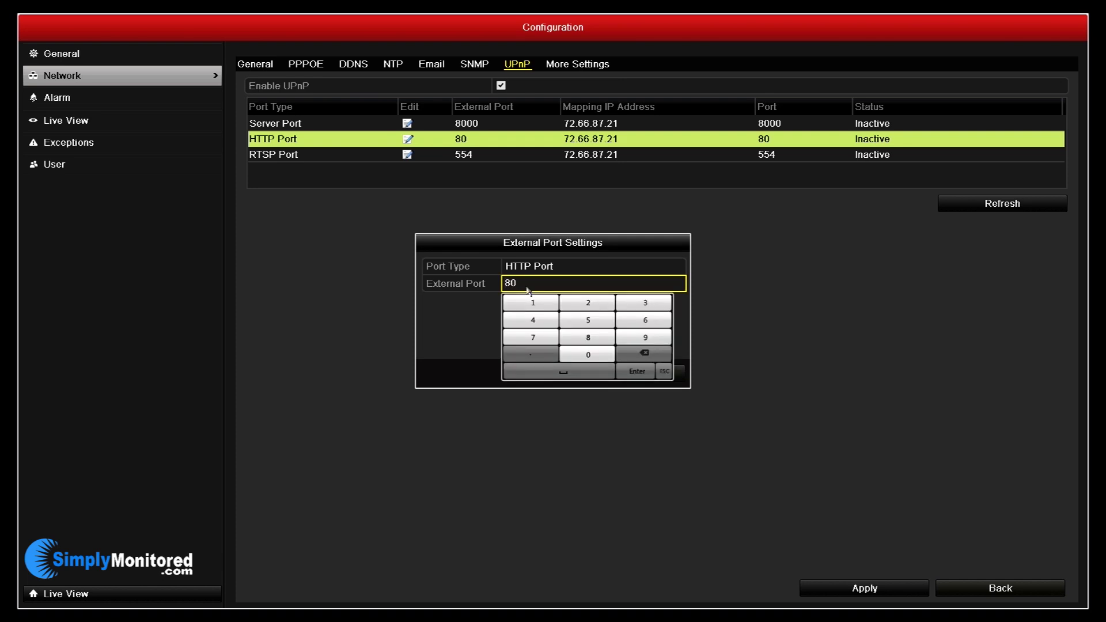
click(588, 338)
click(588, 355)
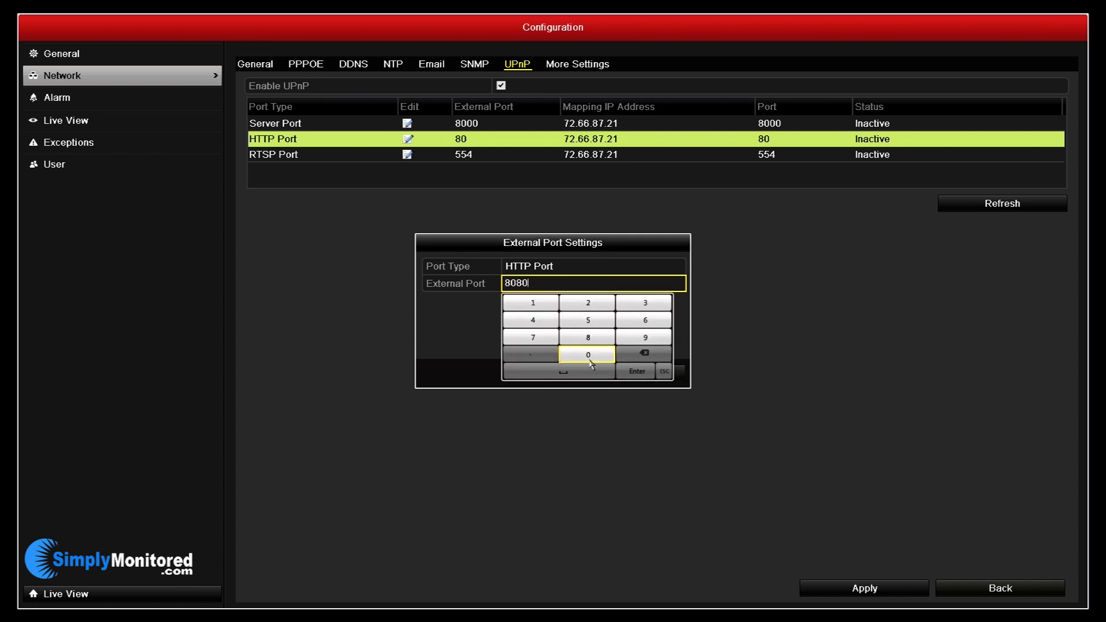
click(645, 372)
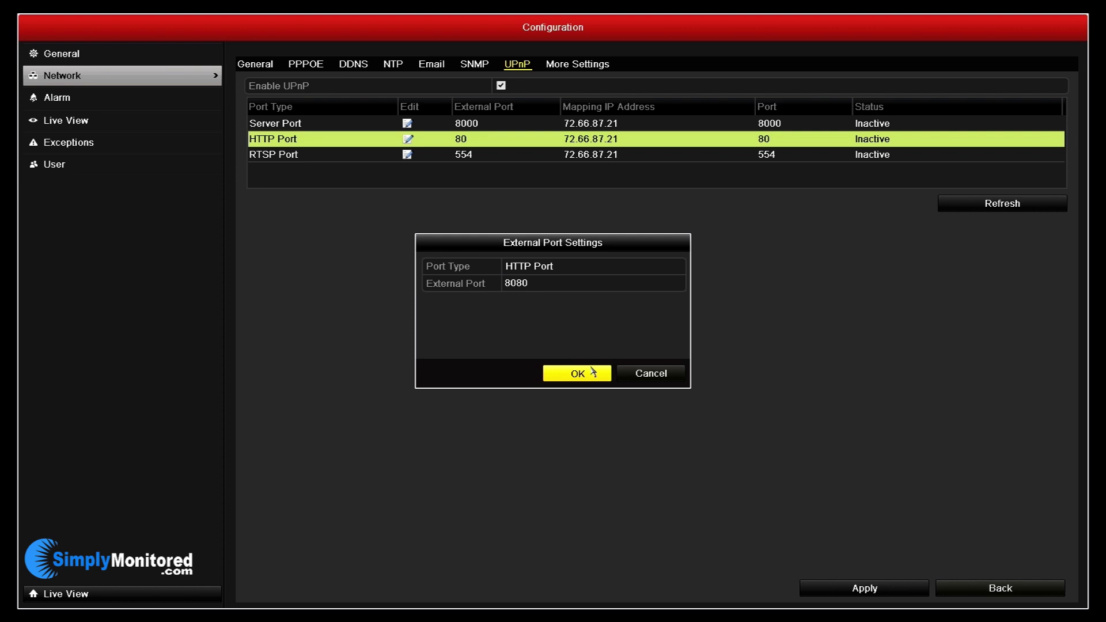
click(592, 369)
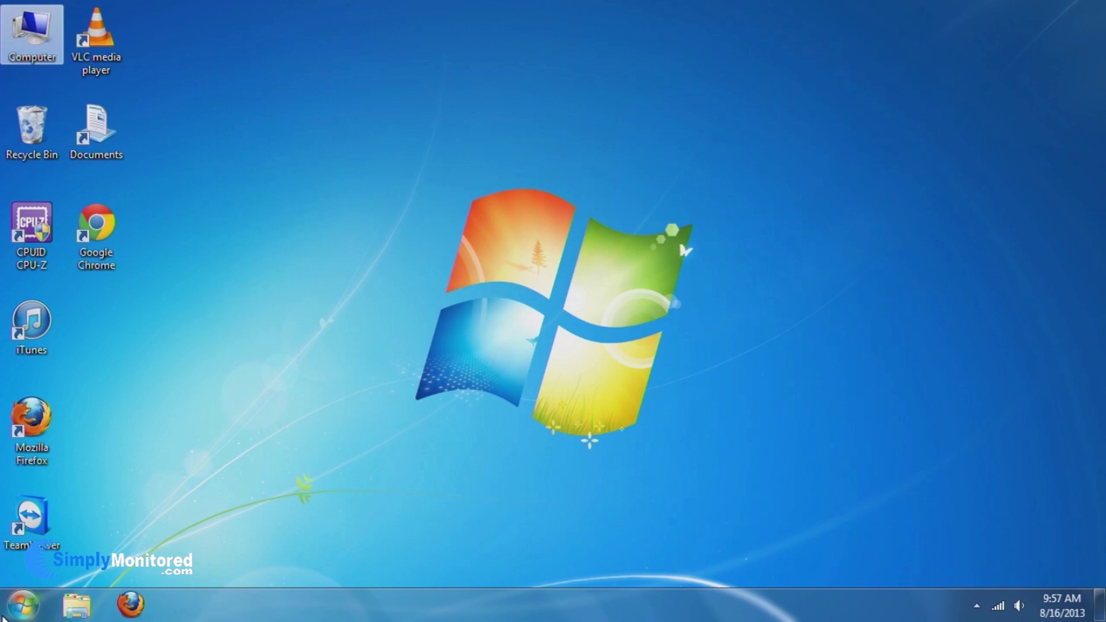
Launch Command Prompt from Start > All Programs > Accessories.
click(18, 610)
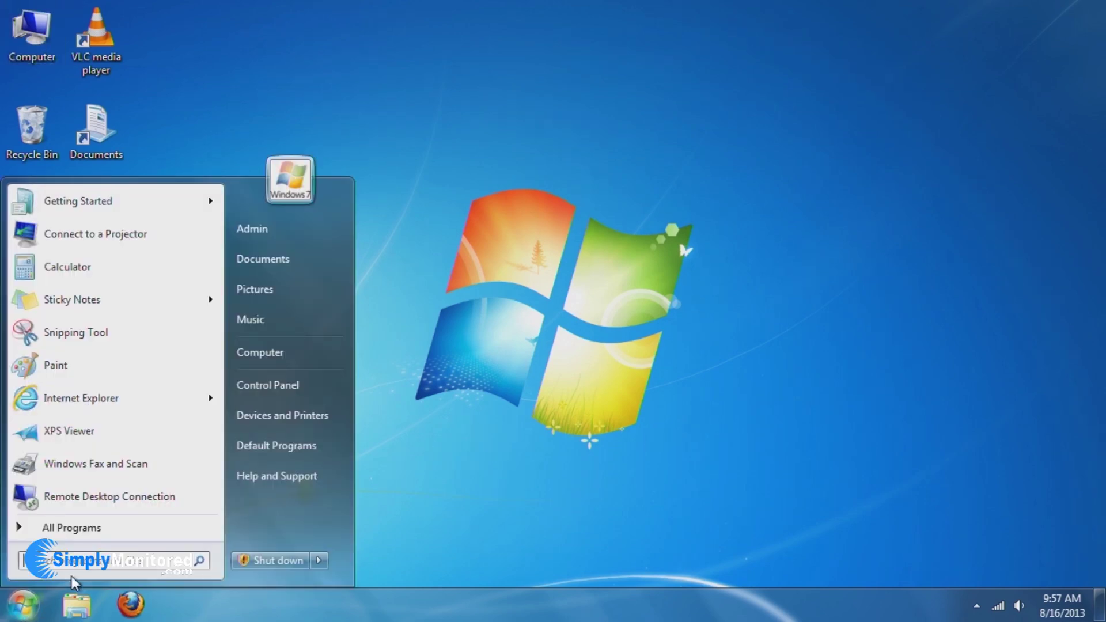
click(94, 530)
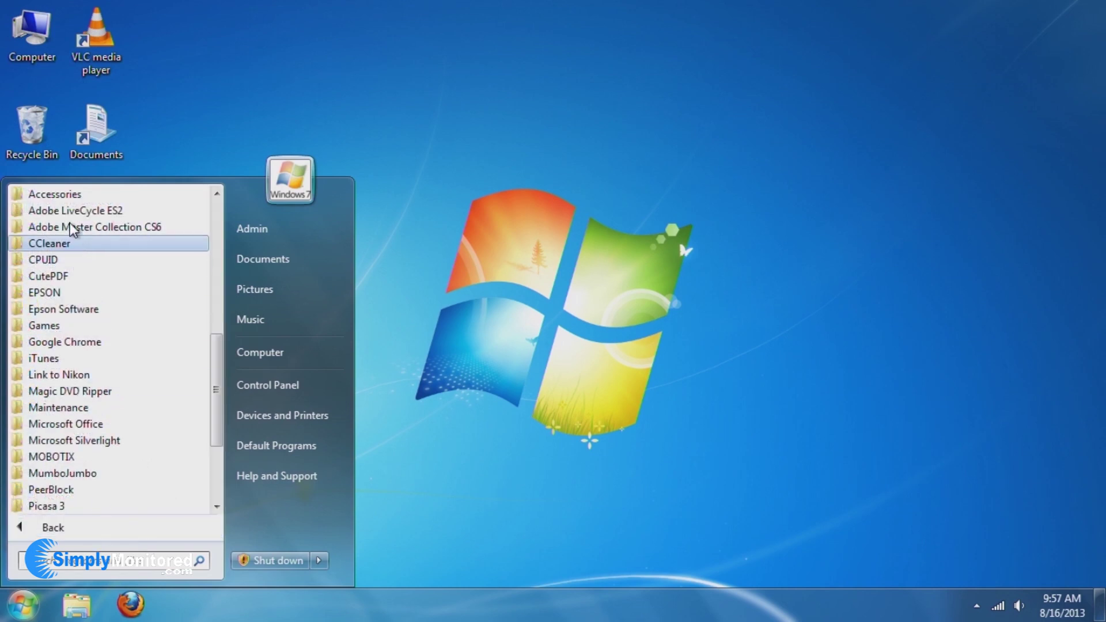
click(71, 194)
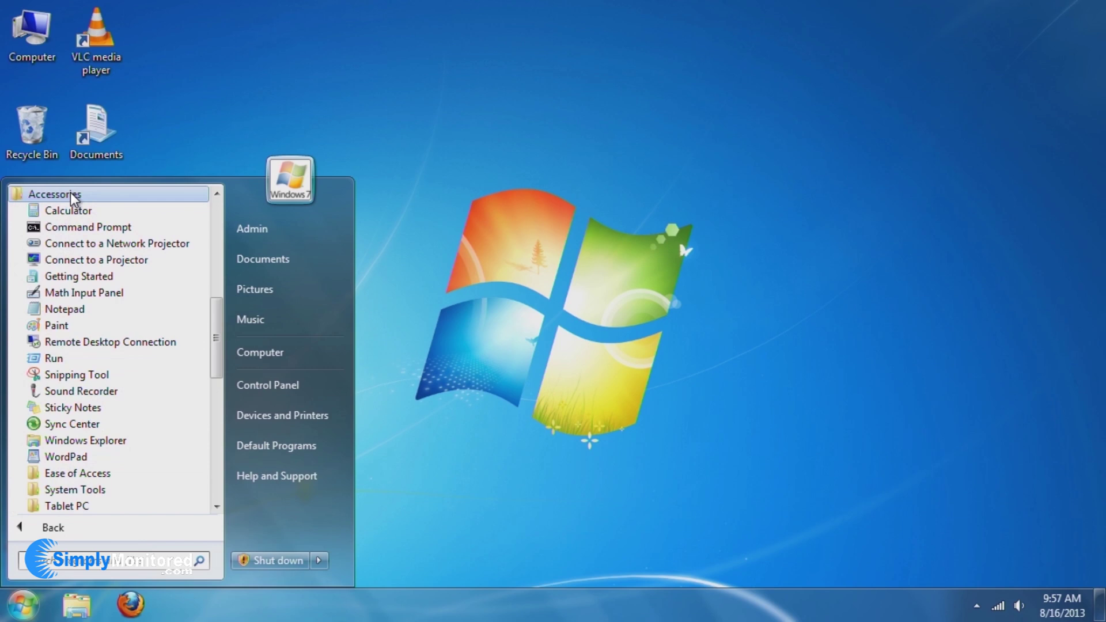
click(75, 226)
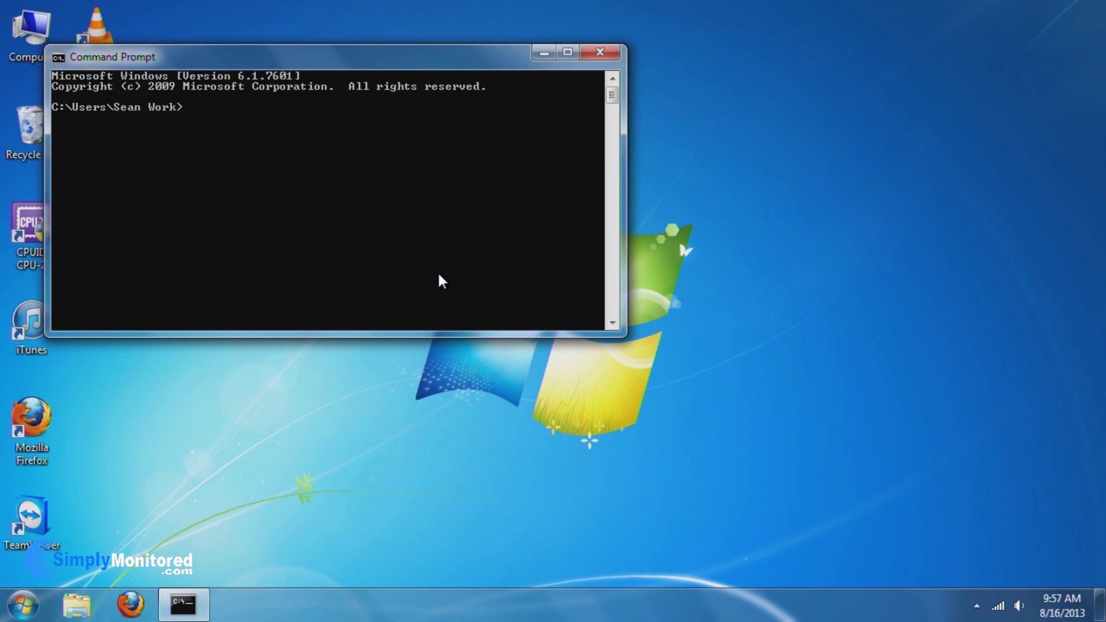
Run ipconfig and scroll up to read the default gateway 192.168.1.1.
text(ipconfig)
key(Return)
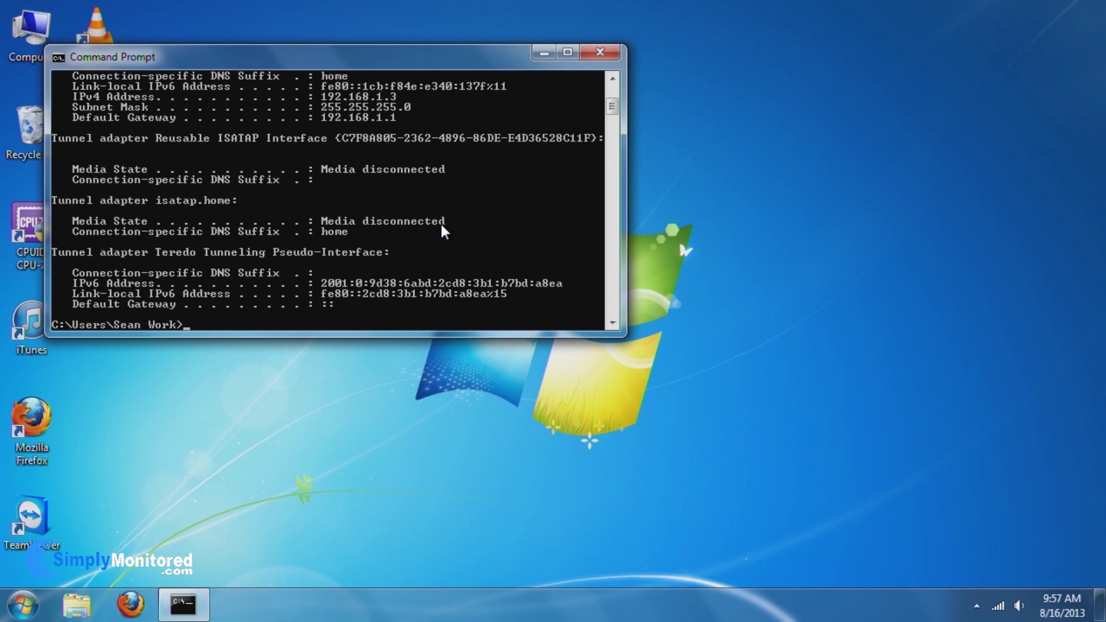
scroll(417, 154, up, 1)
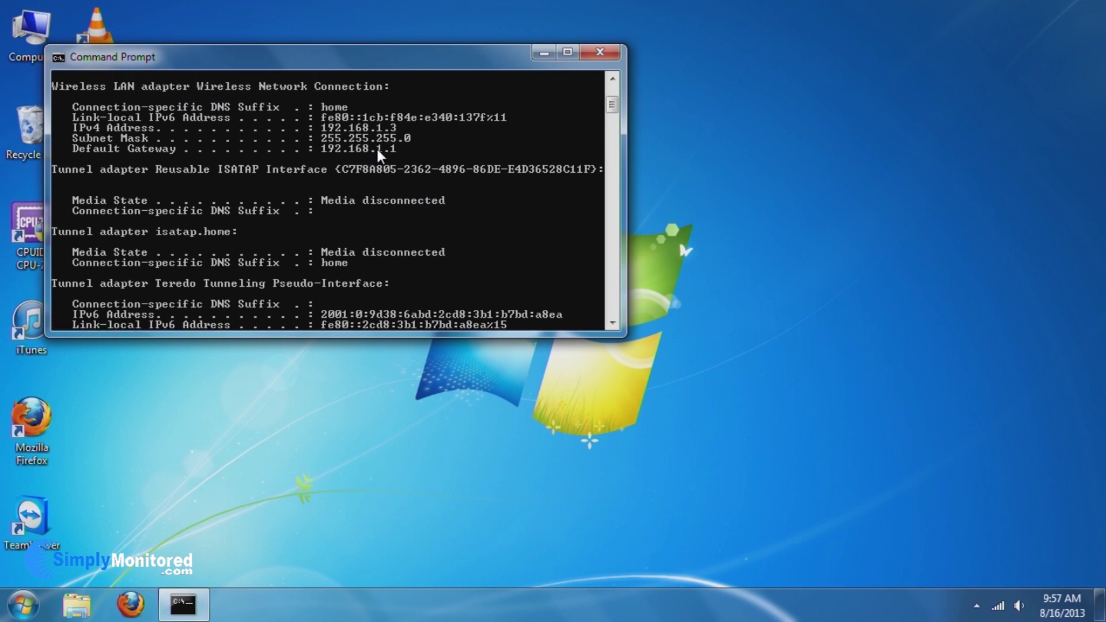
scroll(382, 150, up, 3)
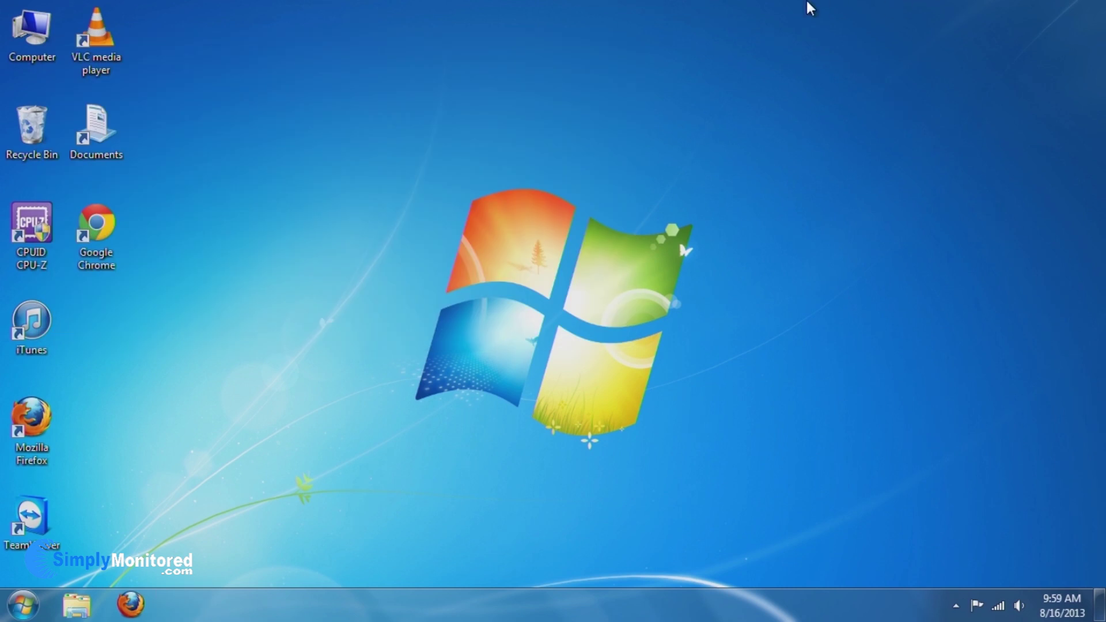
Open Firefox and load the router's admin page at 192.168.1.1.
click(124, 612)
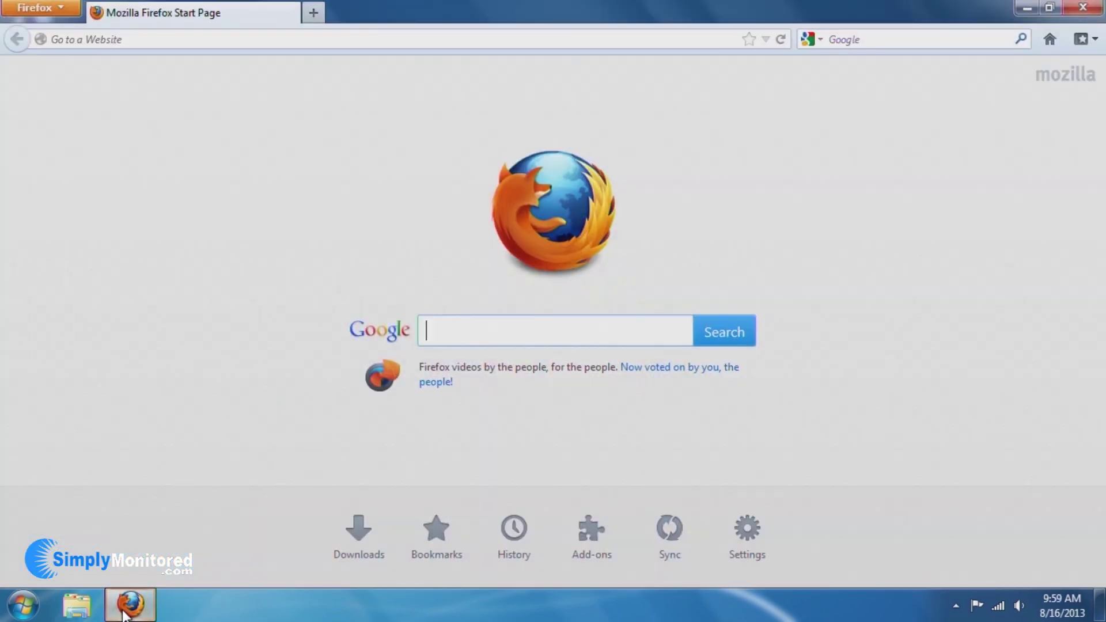
click(66, 38)
text(19)
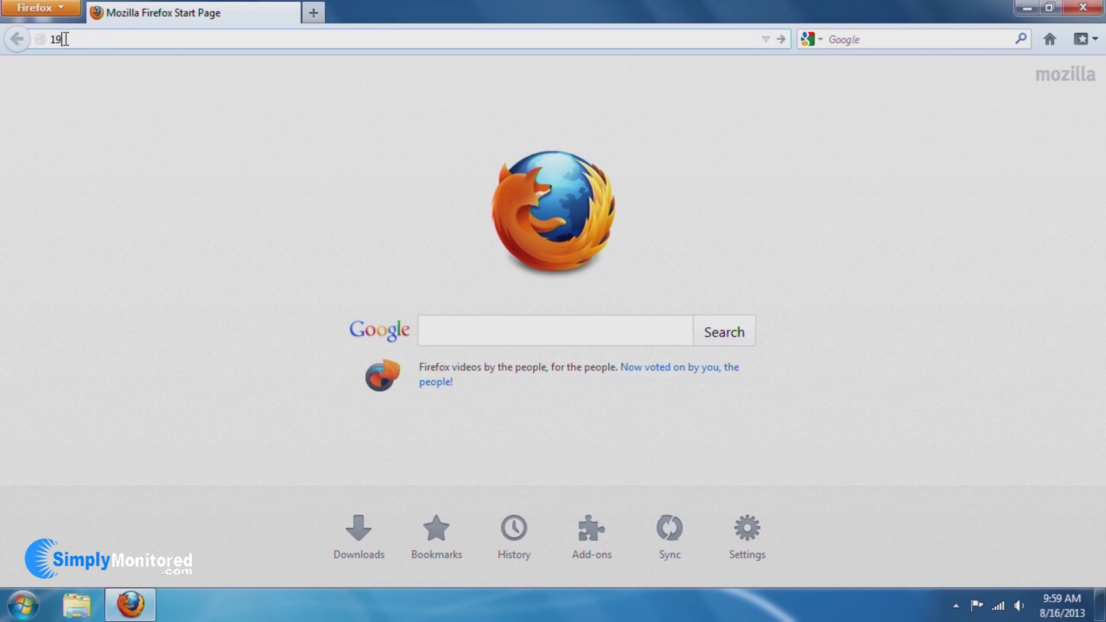
text(2.168.1.1)
key(Return)
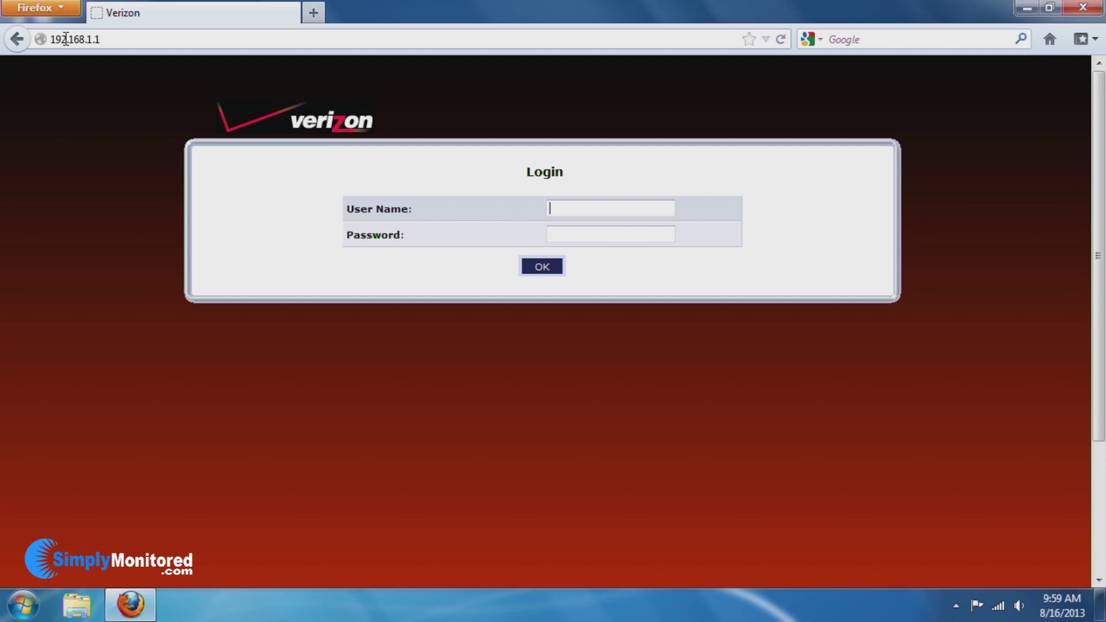
Log in to the router as admin with the router password.
text(admin)
key(Tab)
text(*********************)
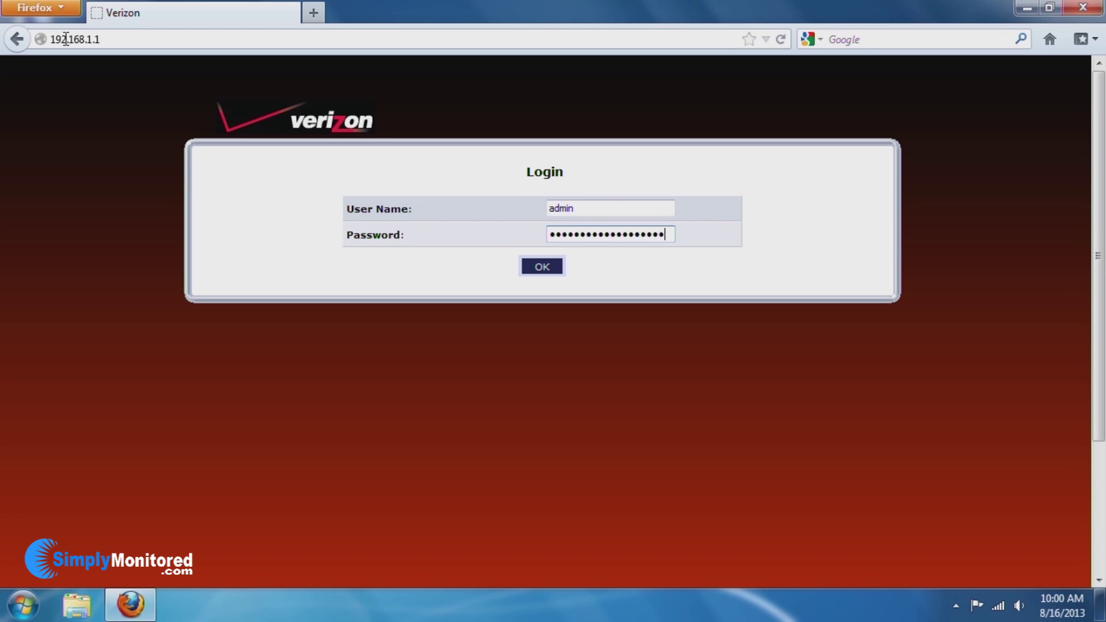
key(Return)
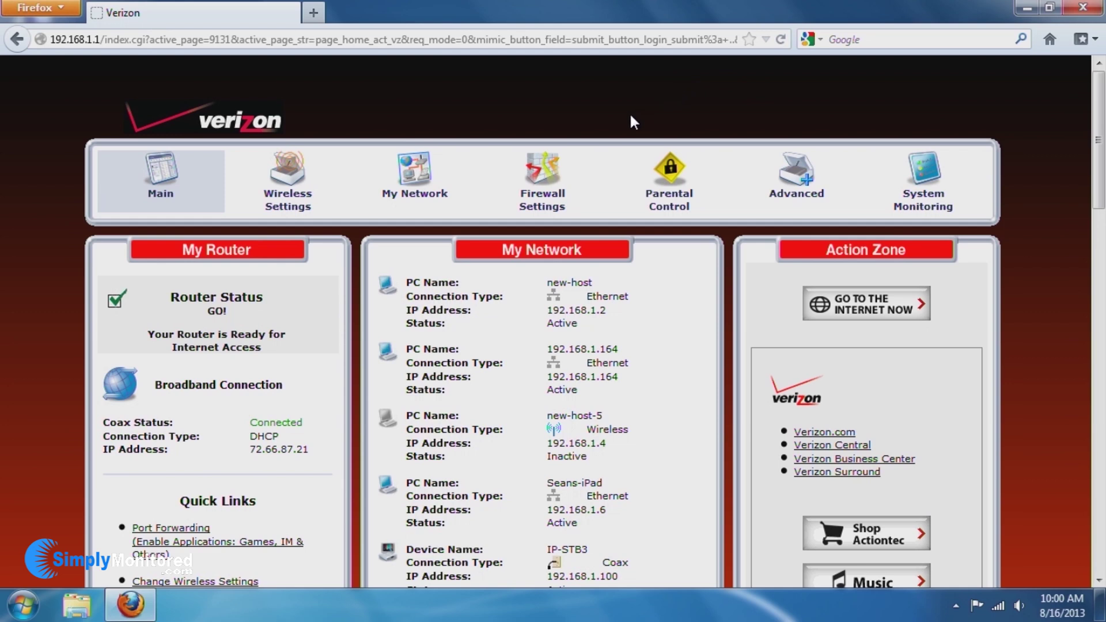
Open Port Forwarding under Firewall Settings, accepting the warning.
click(550, 165)
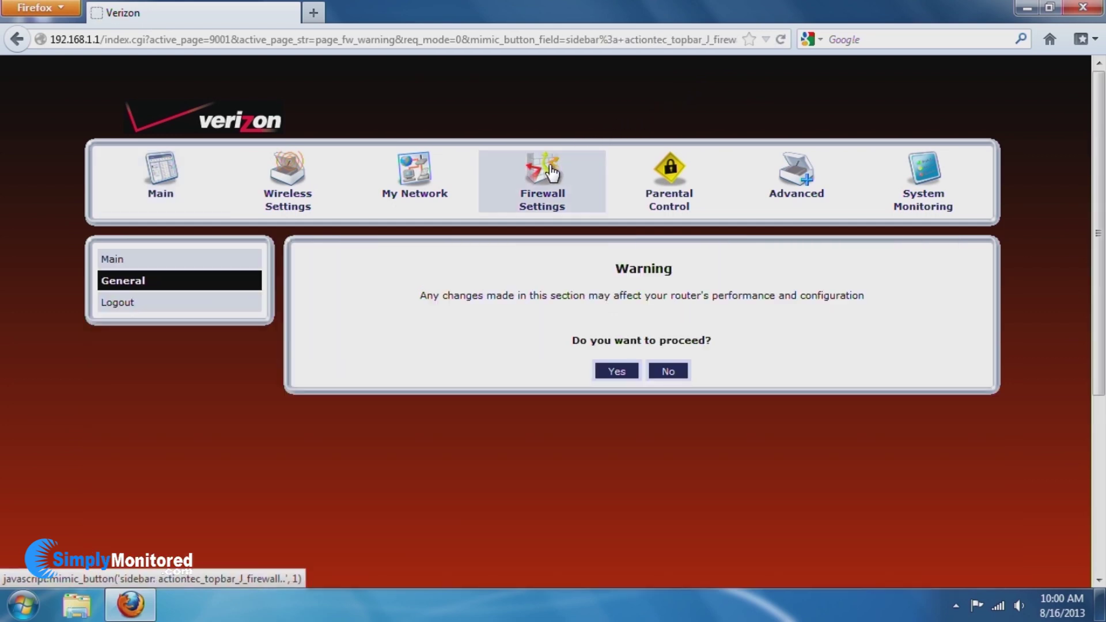
click(616, 374)
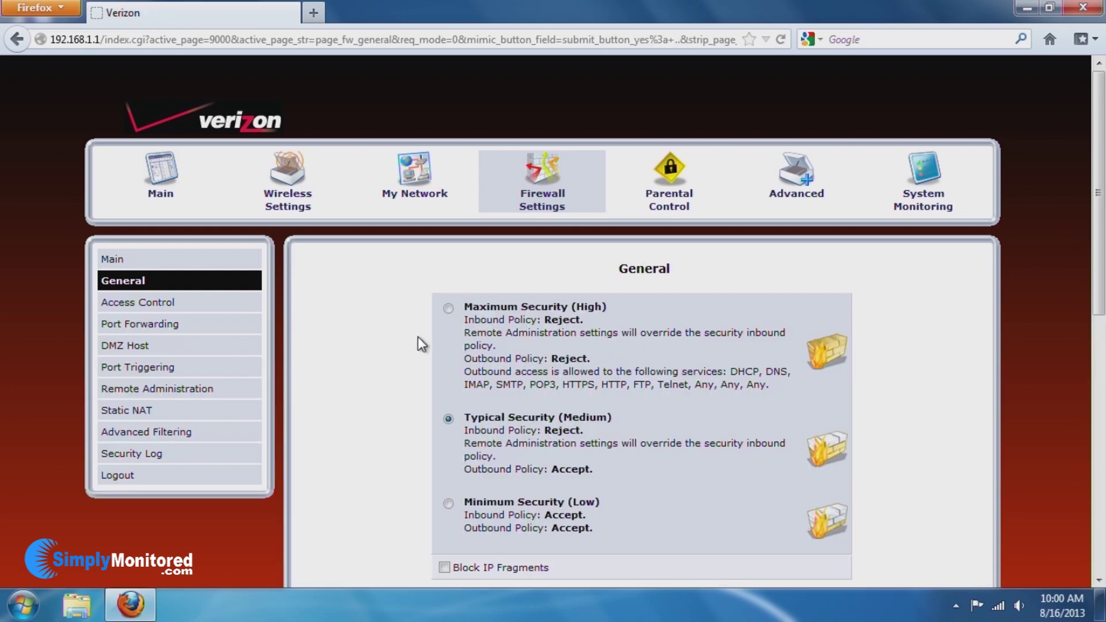
click(165, 323)
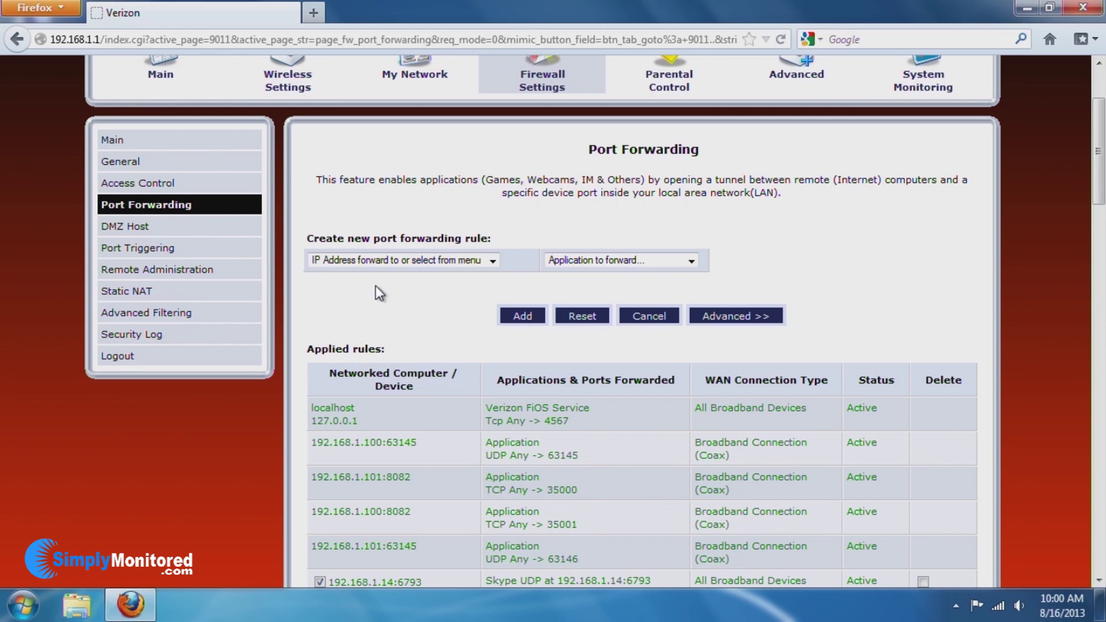
Add a custom-port rule forwarding TCP 8080 to 192.168.1.164.
click(417, 263)
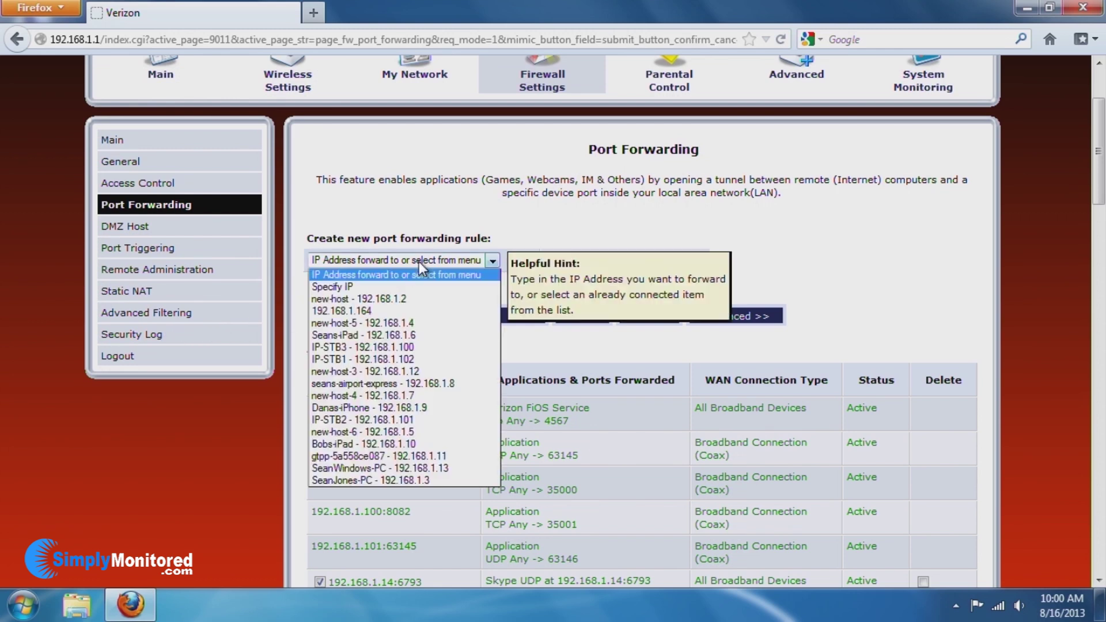
click(385, 310)
click(596, 260)
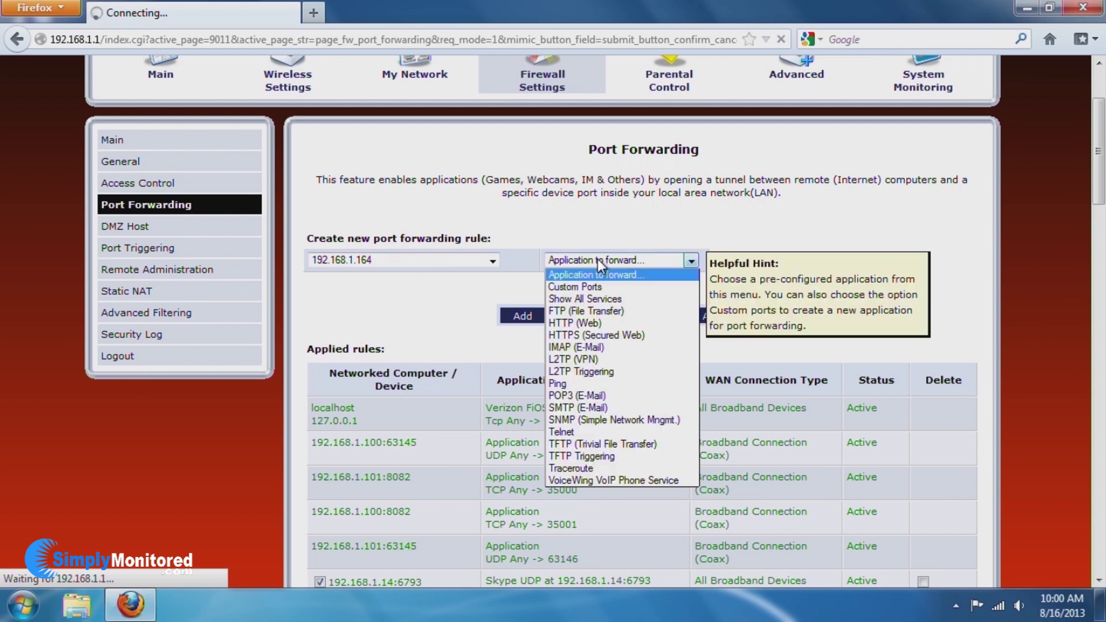
click(599, 285)
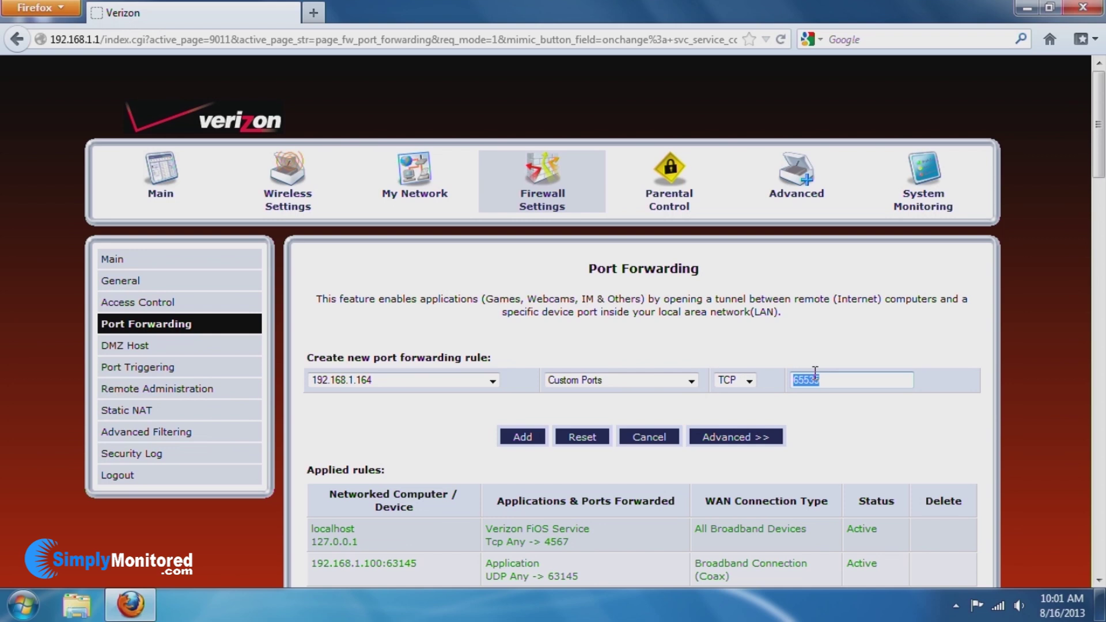
text(8080)
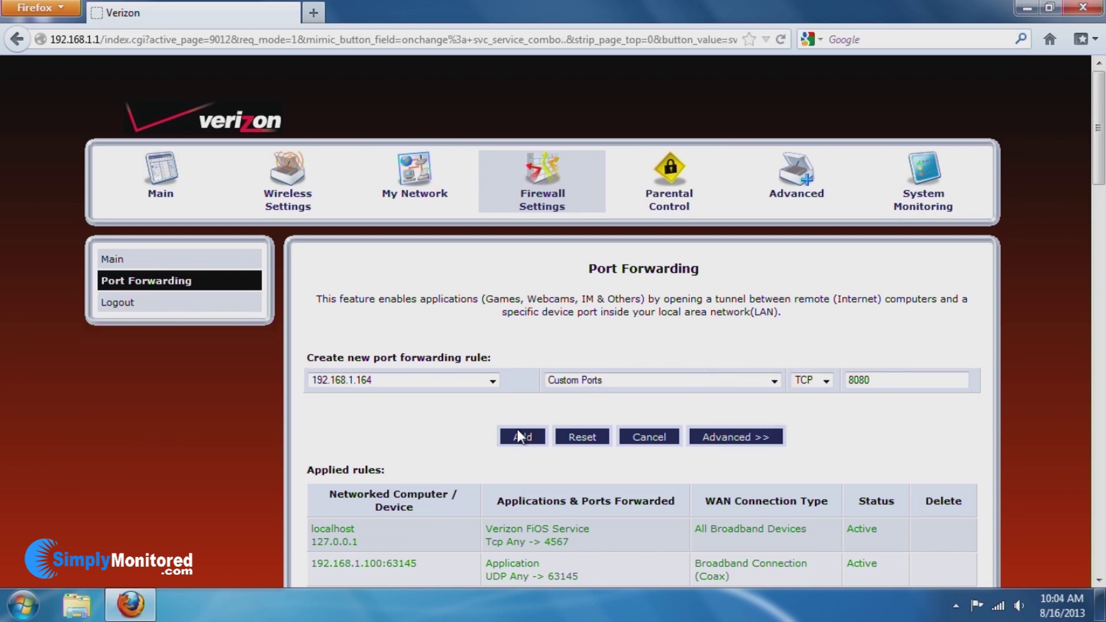
click(522, 437)
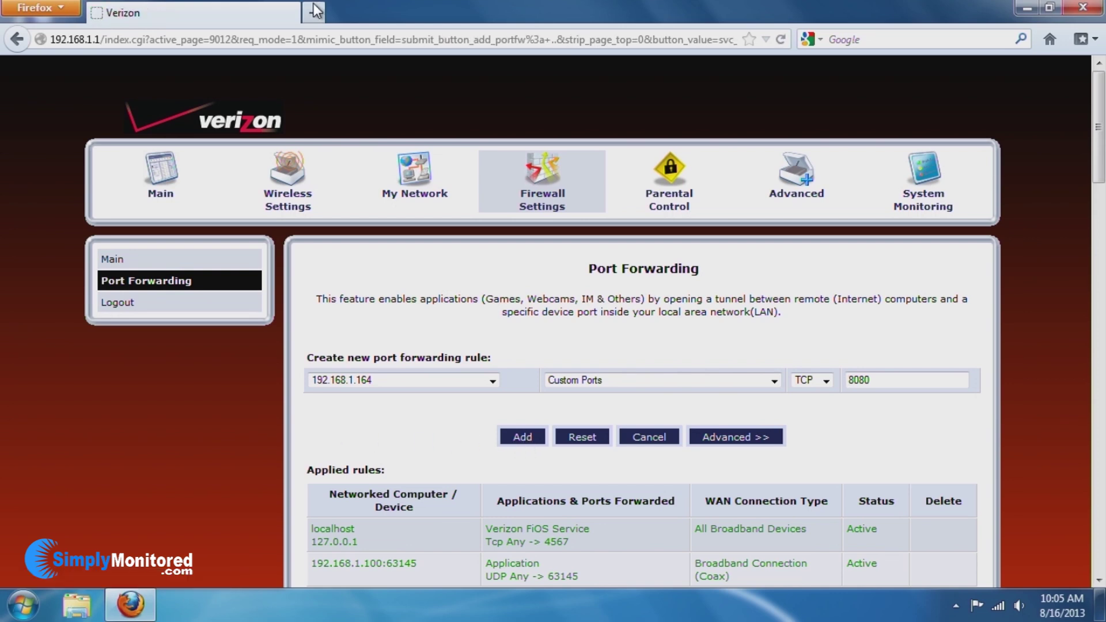
Check that the 8080 forwarding rule appears in the applied rules list.
scroll(499, 302, down, 4)
scroll(499, 302, down, 15)
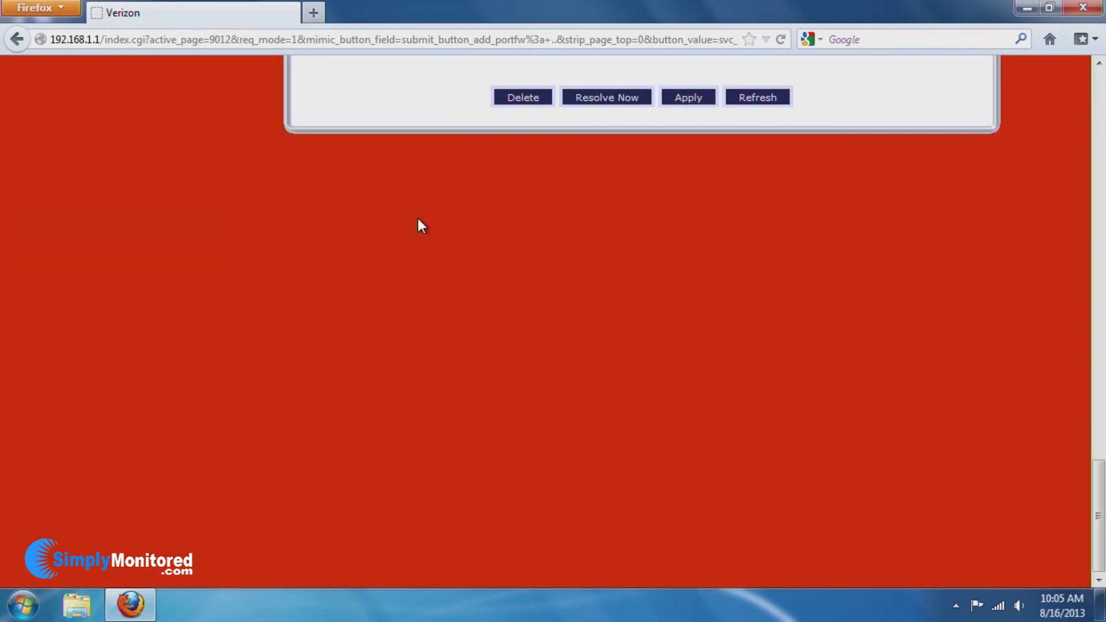
scroll(419, 225, up, 3)
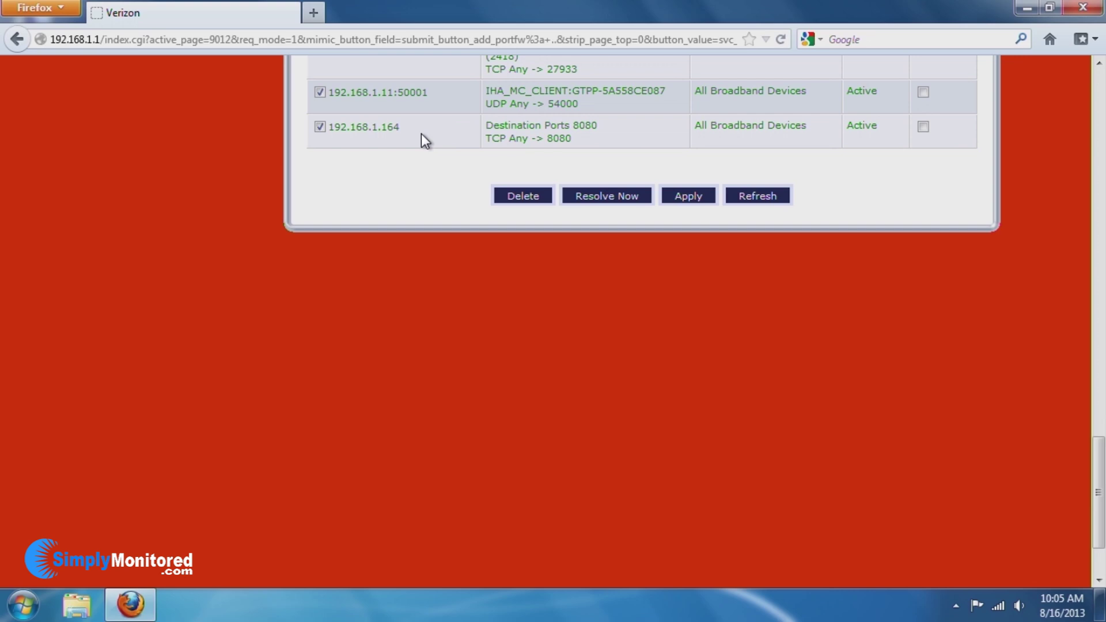
scroll(421, 133, up, 15)
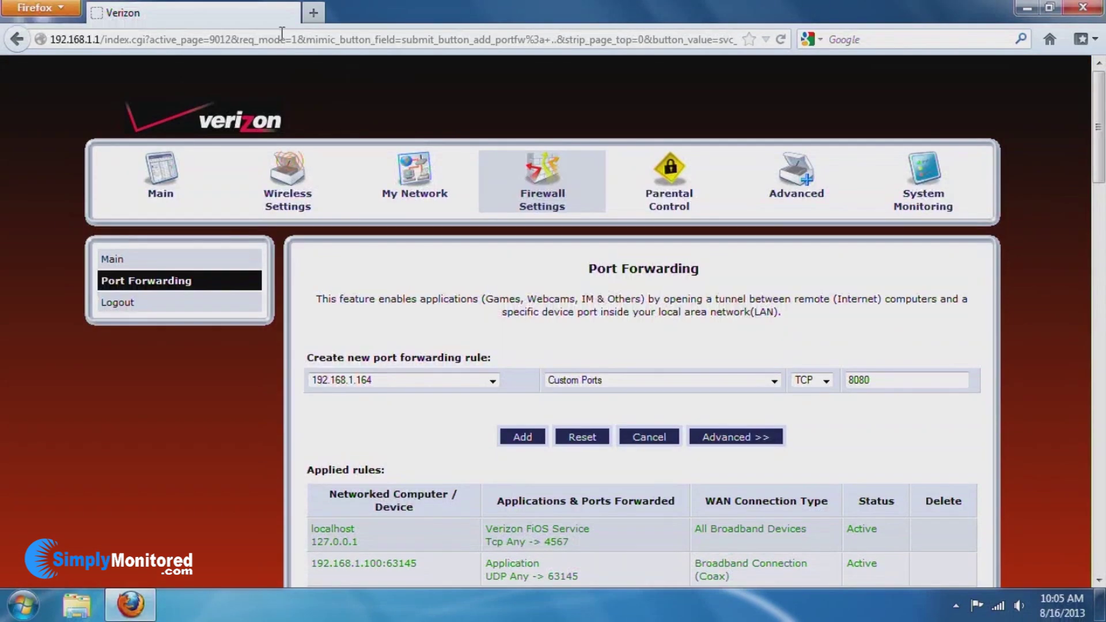
click(310, 13)
On canyouseeme.org, check whether port 8080 is open.
text(c)
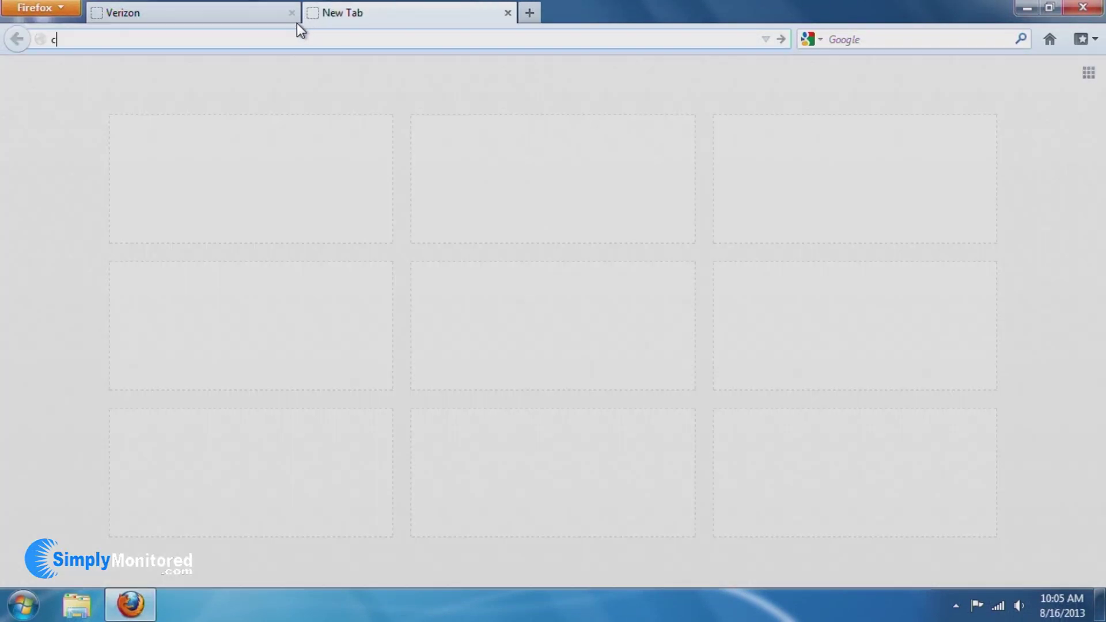
text(anyouseeme.org)
key(Return)
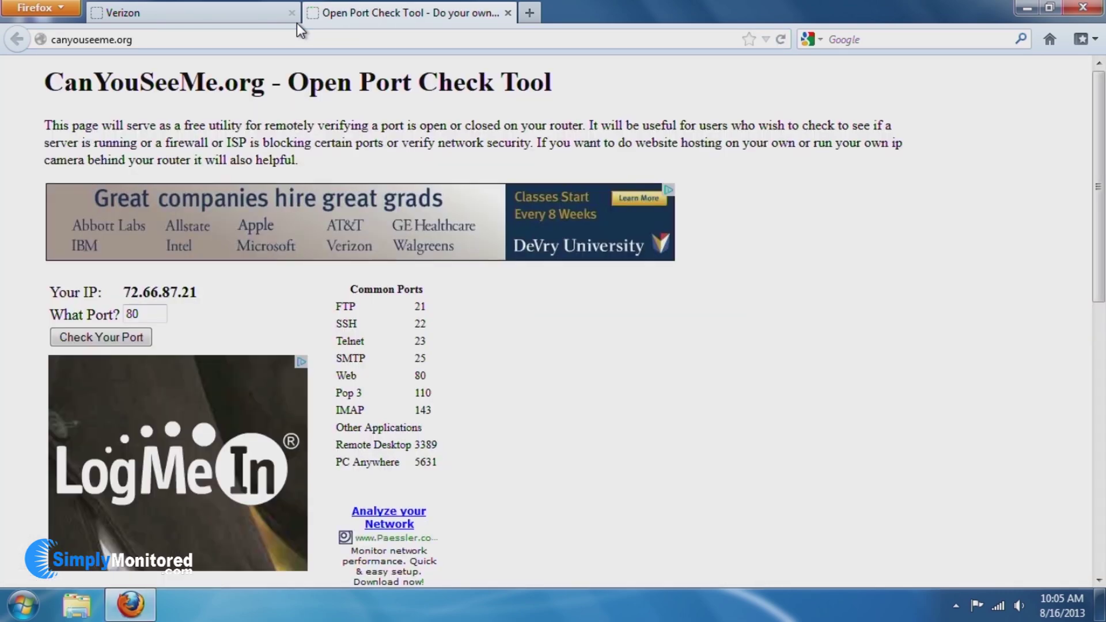
double_click(148, 315)
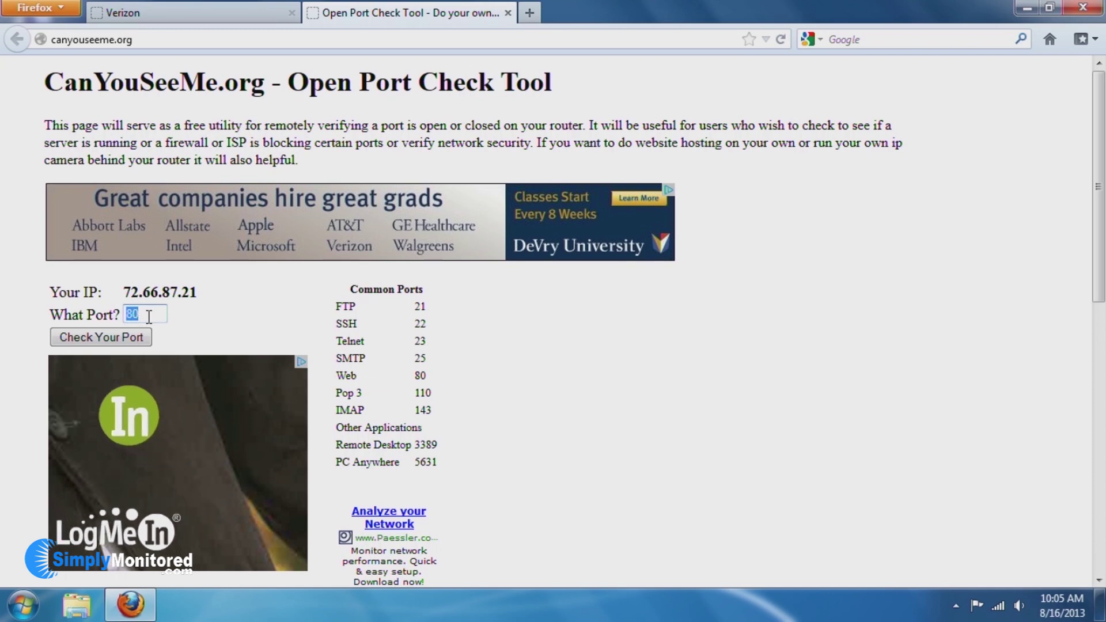
text(8080)
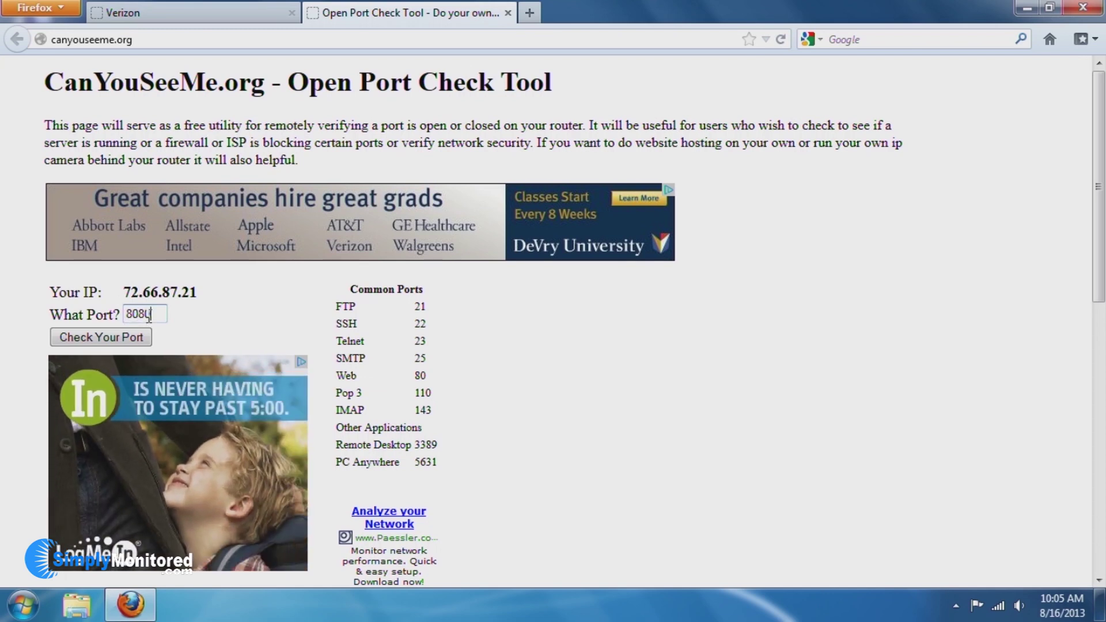
click(102, 343)
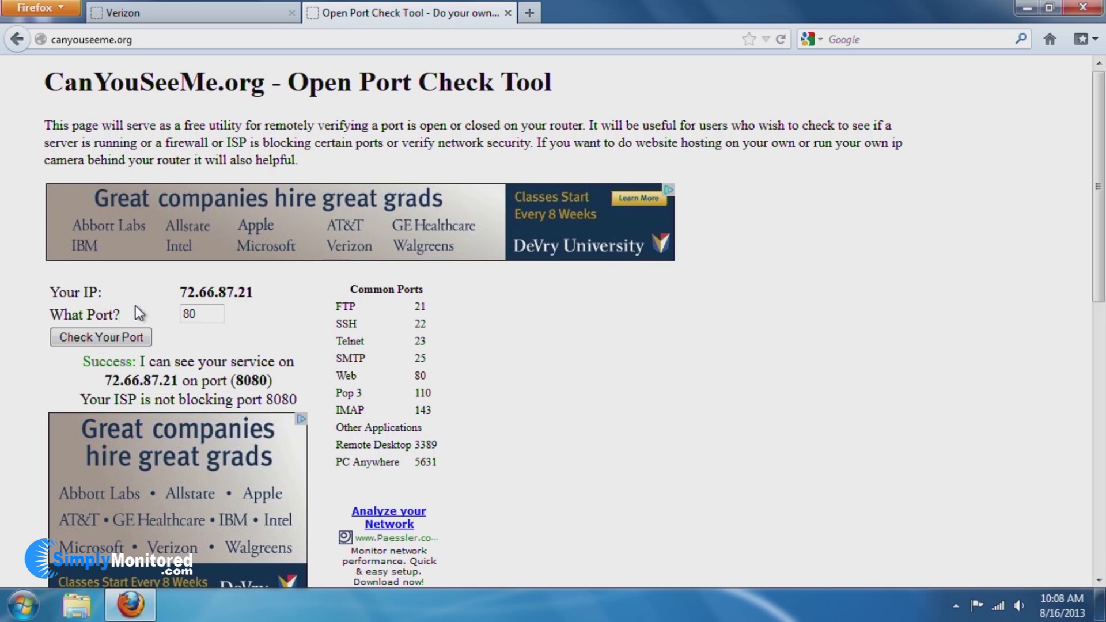
drag(236, 292, 182, 292)
right_click(187, 295)
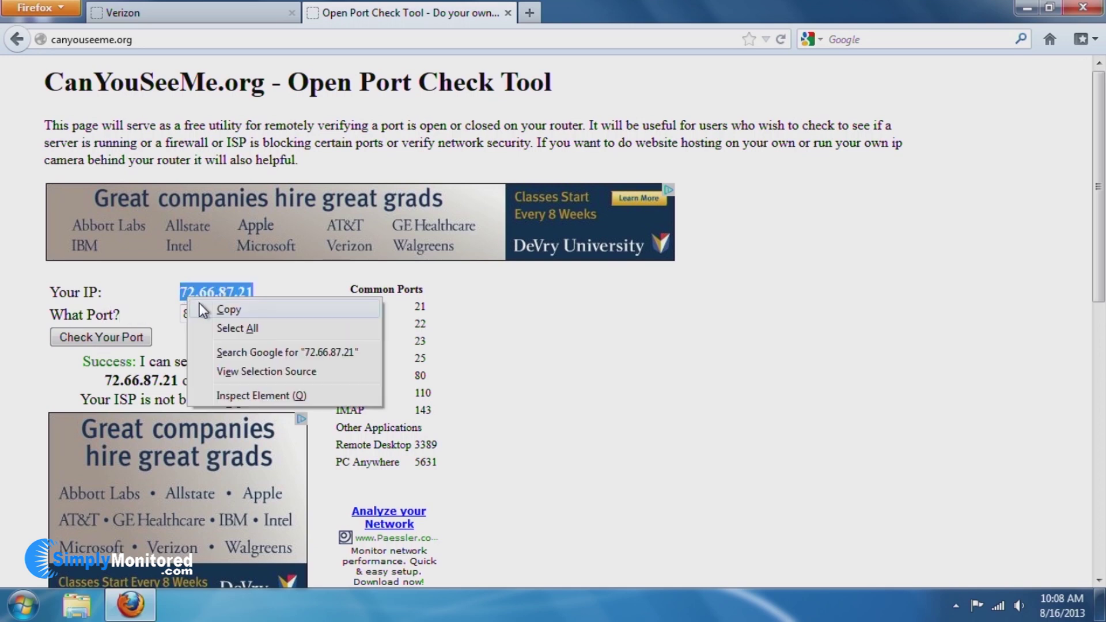
click(199, 303)
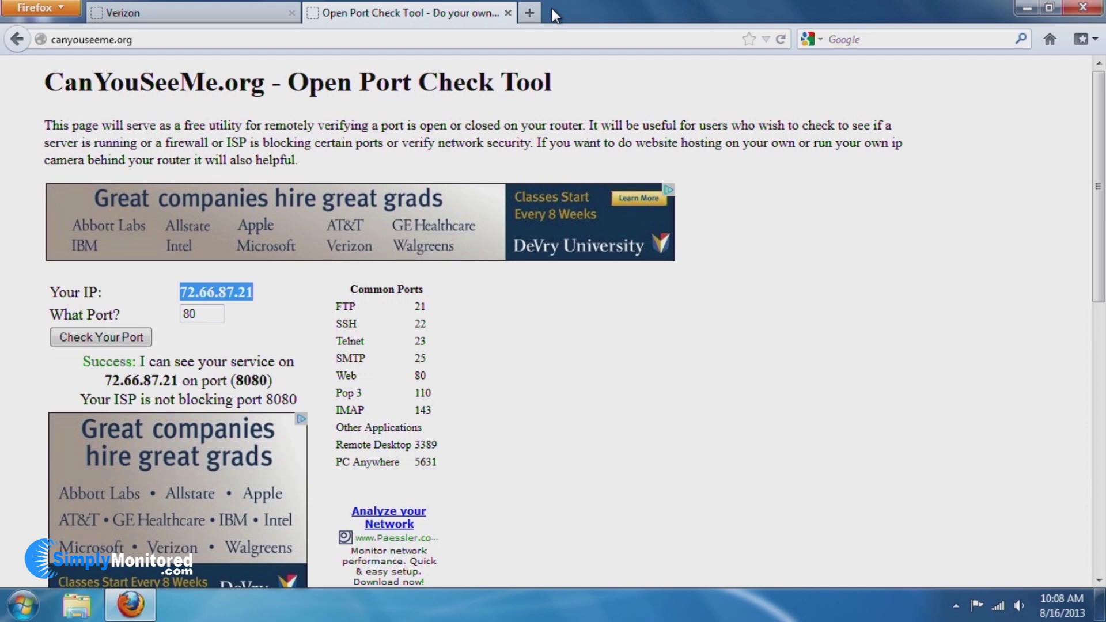
click(531, 12)
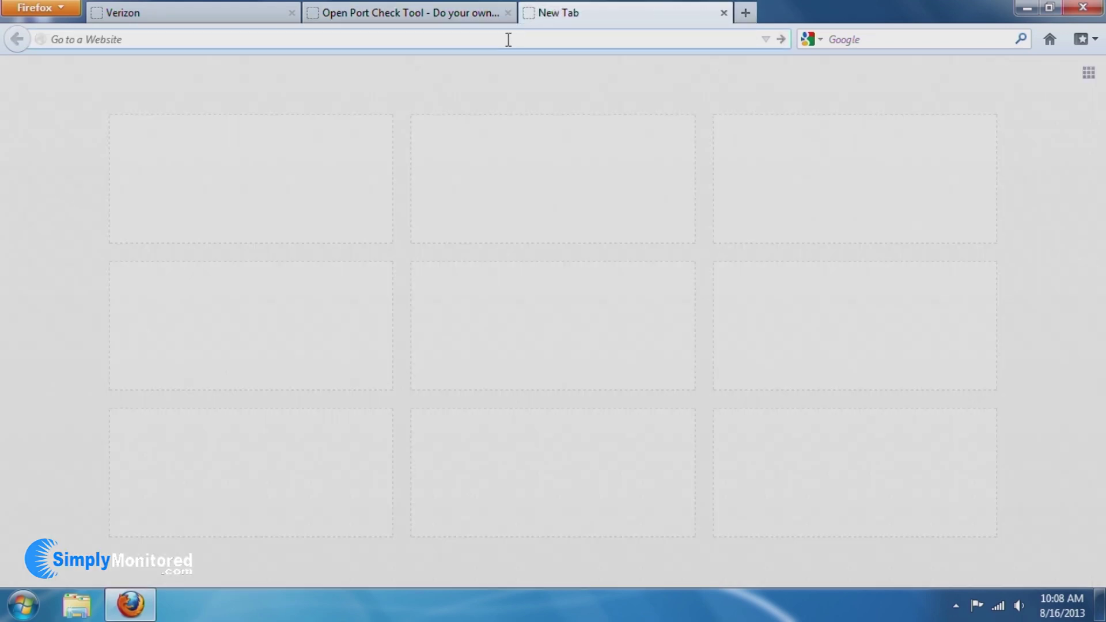
key(ctrl+v)
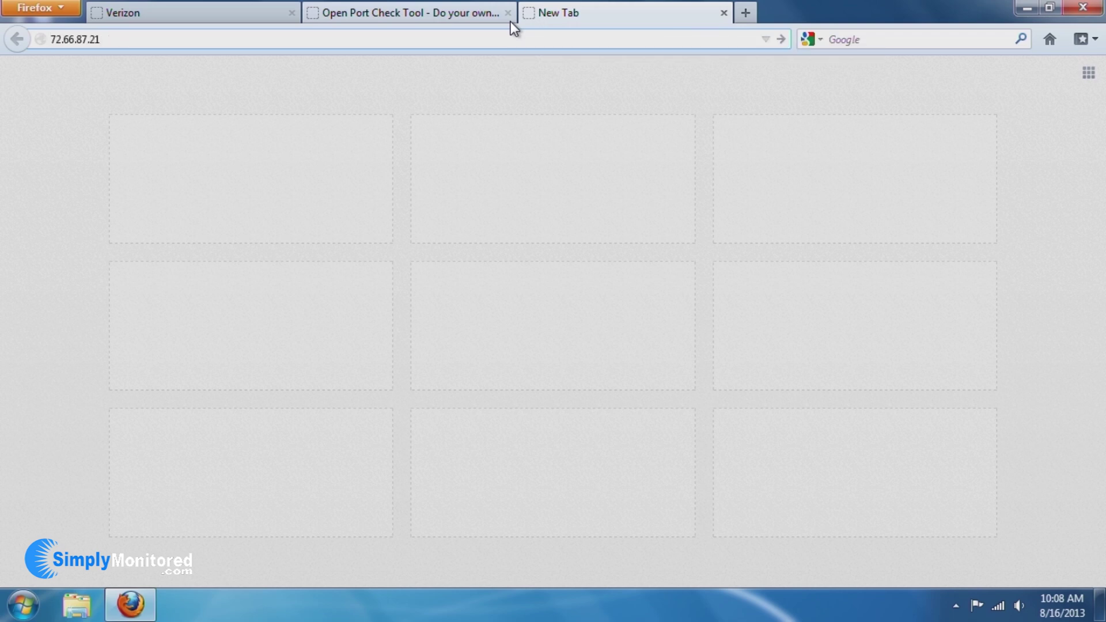
text(:8080)
key(Return)
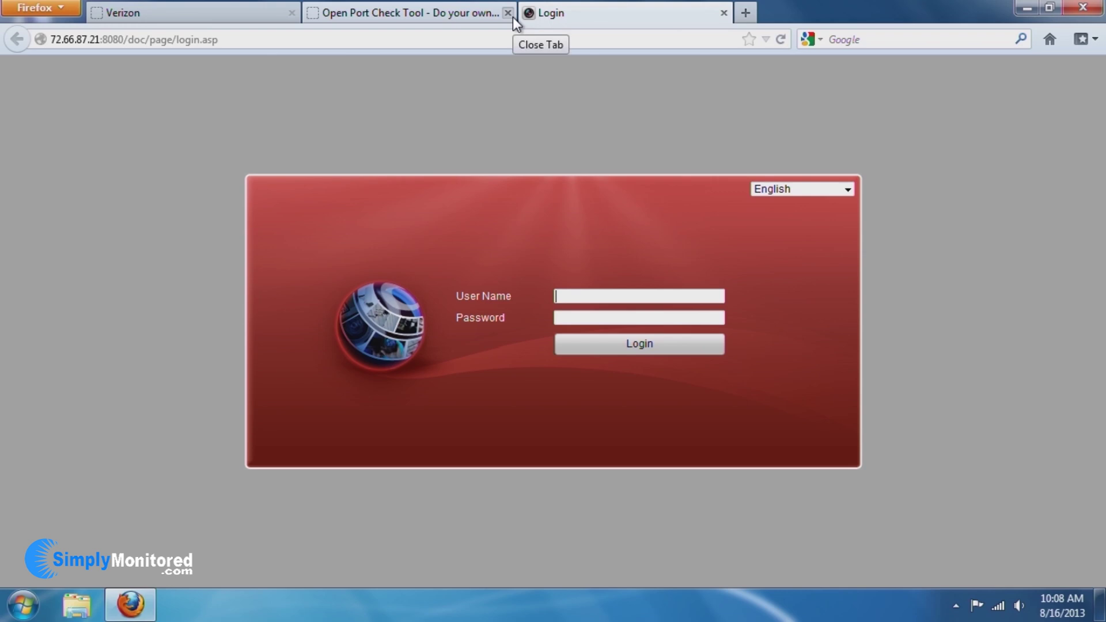
Log in as admin with the NVR password and start Living Room and Study live video.
text(admin)
key(Tab)
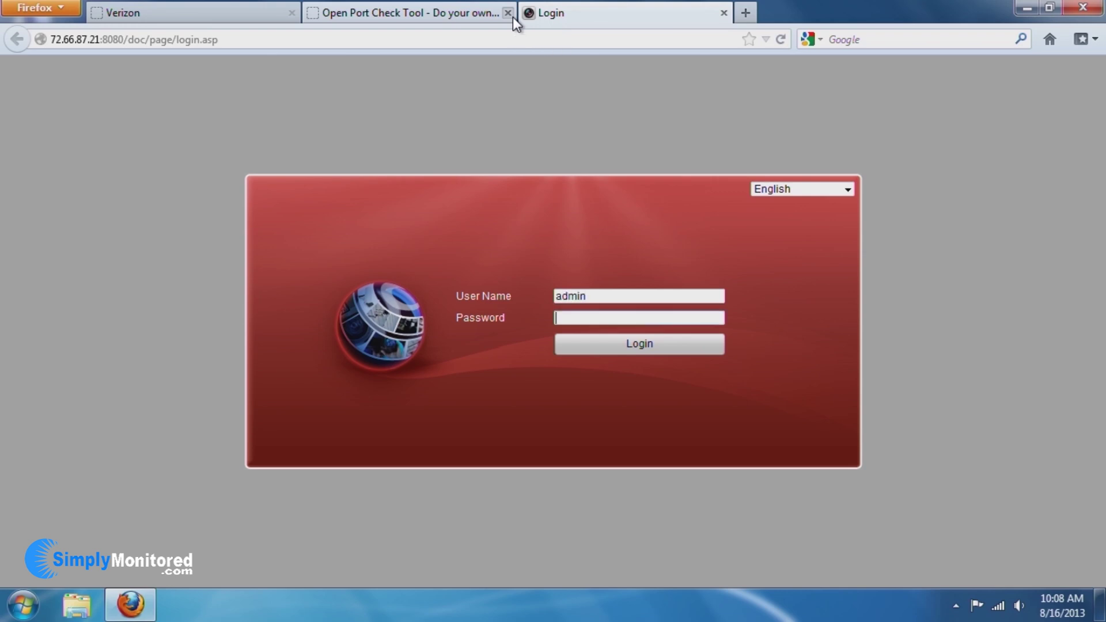
text(12345)
key(Return)
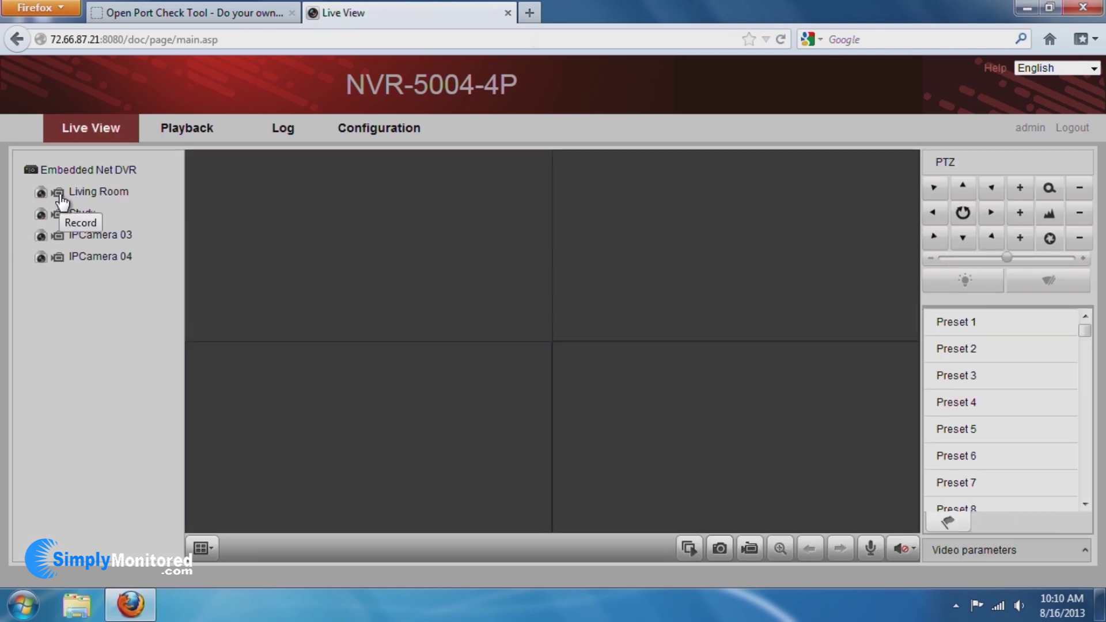
click(41, 193)
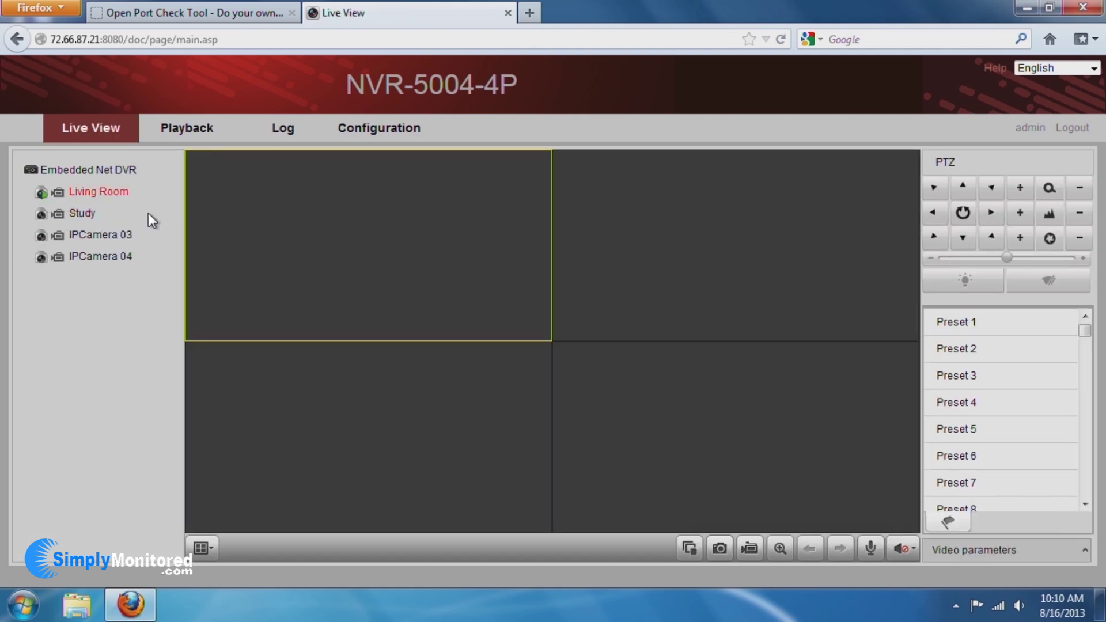
click(41, 214)
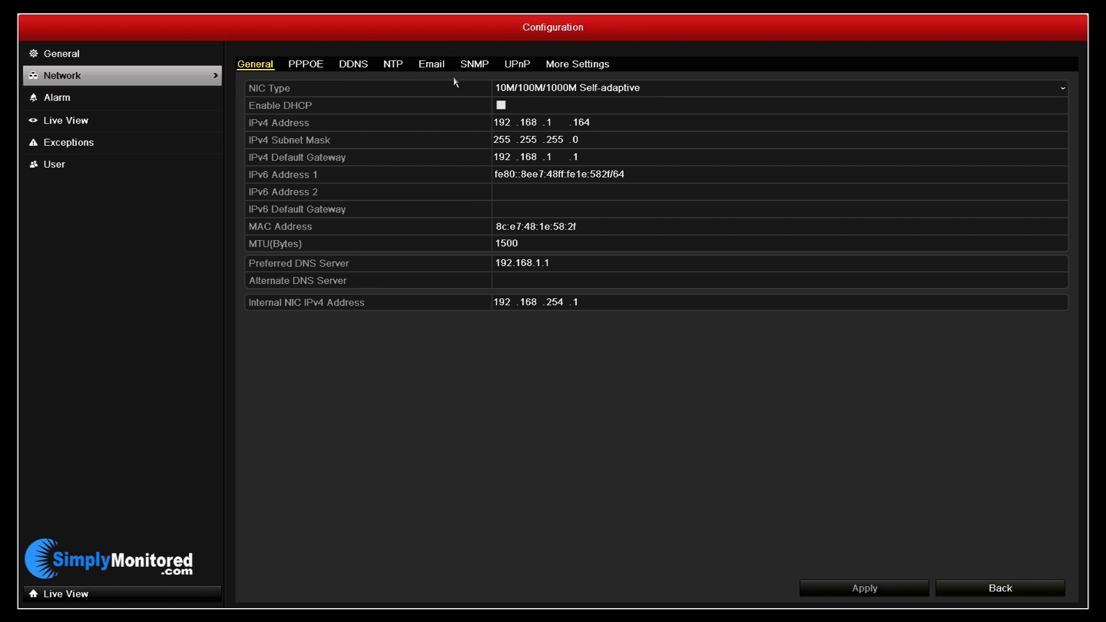
Enable DDNS in the NVR's network settings.
key(Down)
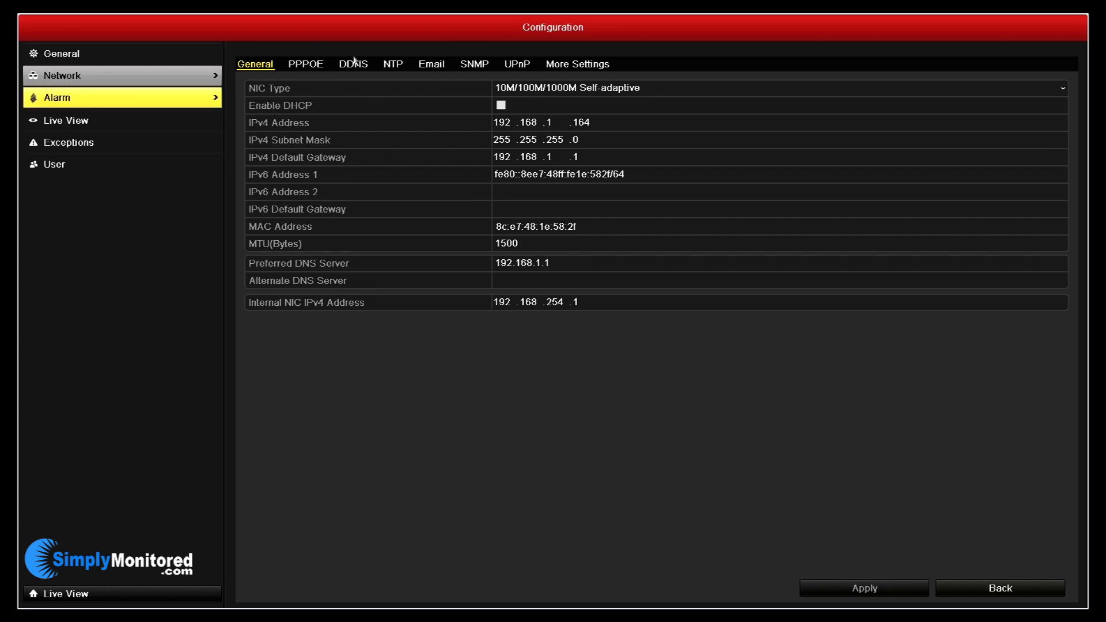
click(353, 65)
click(500, 85)
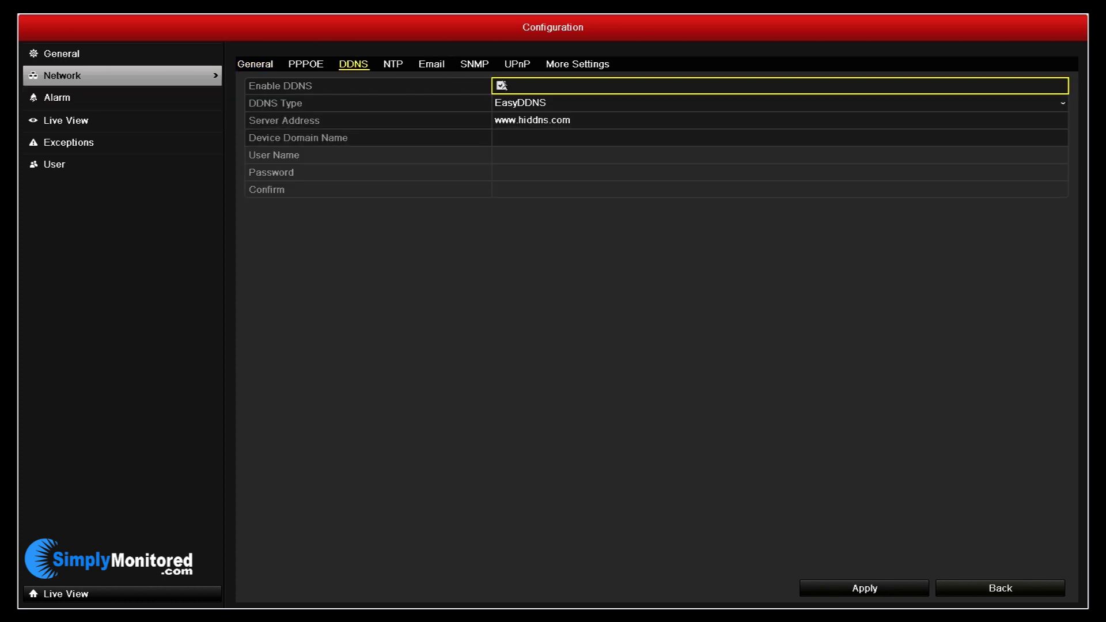
Enter simplydemo as the device domain name and apply the DDNS settings.
click(530, 137)
click(531, 138)
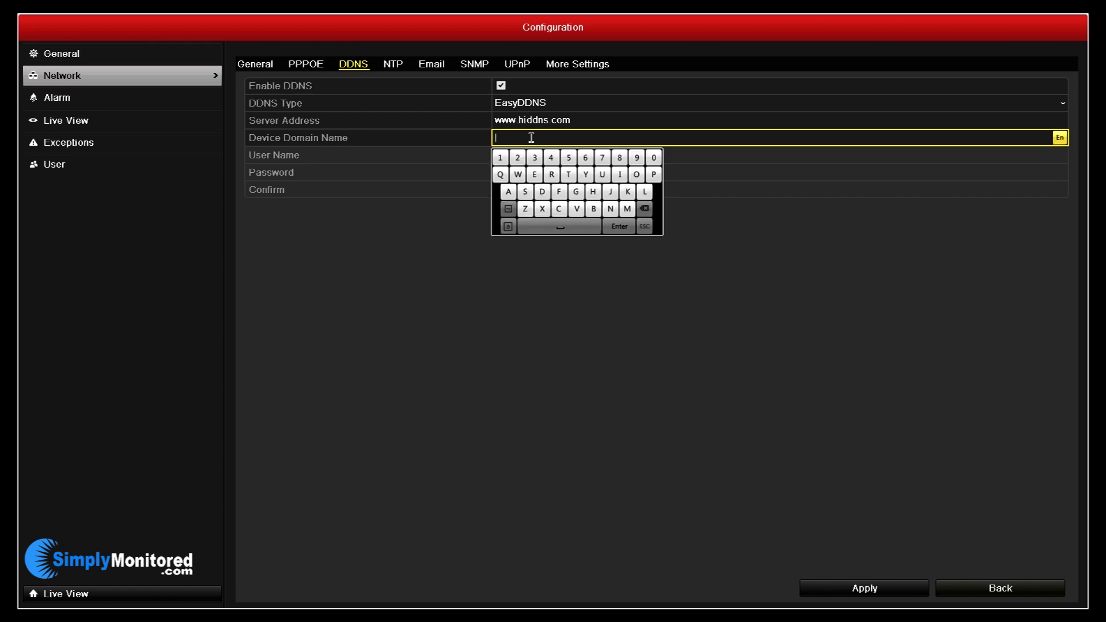
click(526, 192)
click(620, 175)
click(627, 209)
click(653, 175)
click(645, 192)
click(585, 175)
click(542, 192)
click(535, 175)
click(627, 208)
click(636, 174)
click(622, 226)
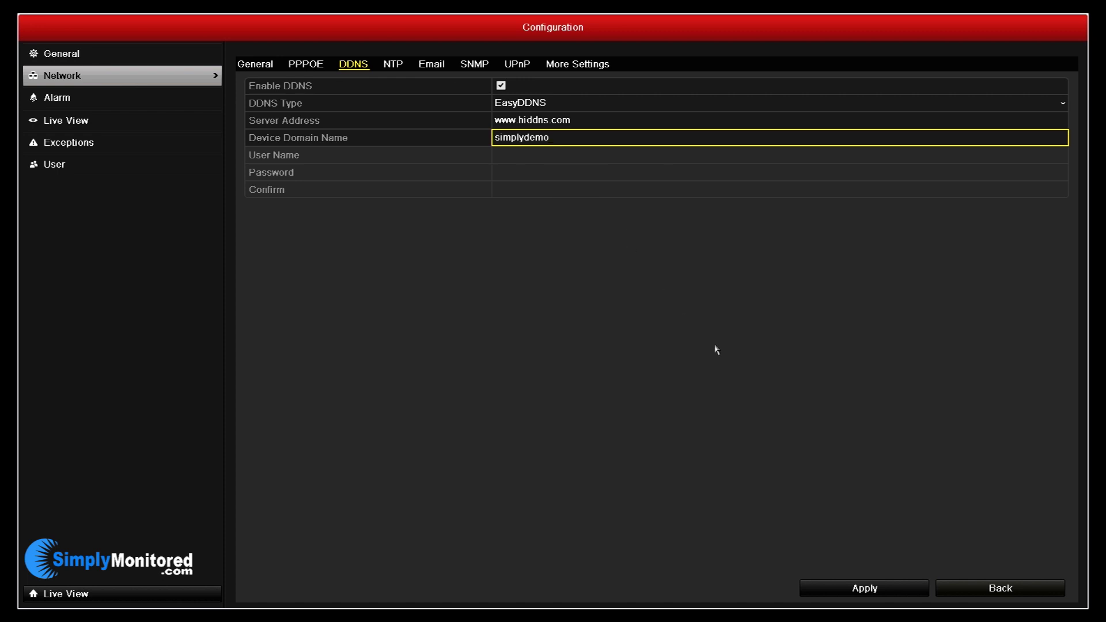
click(827, 588)
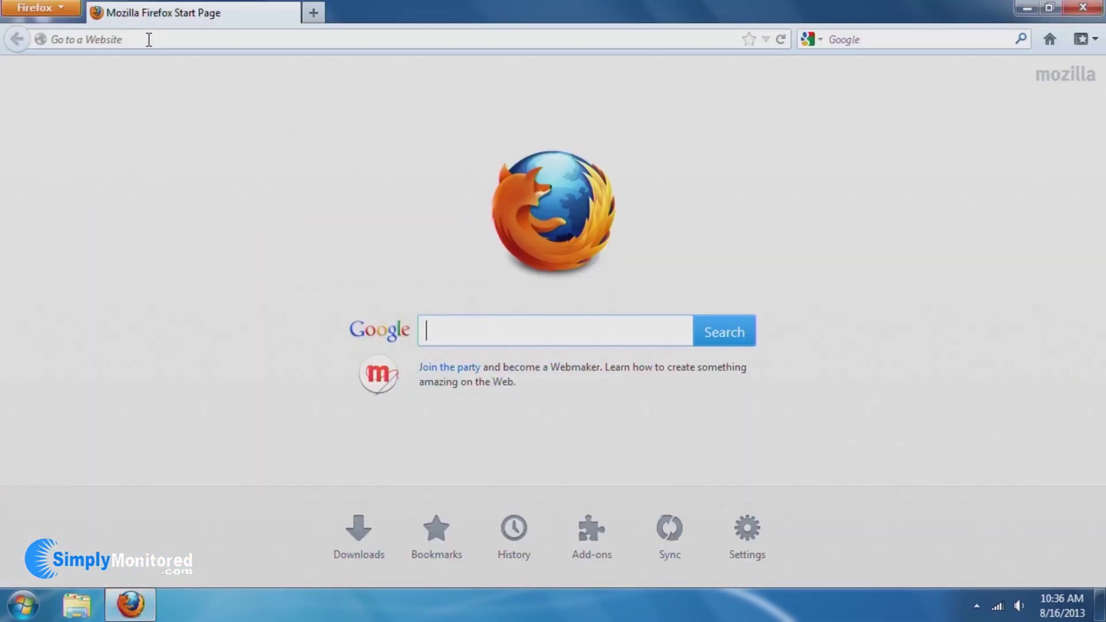
Go to the hiddns.com website in Firefox.
click(149, 39)
text(hid)
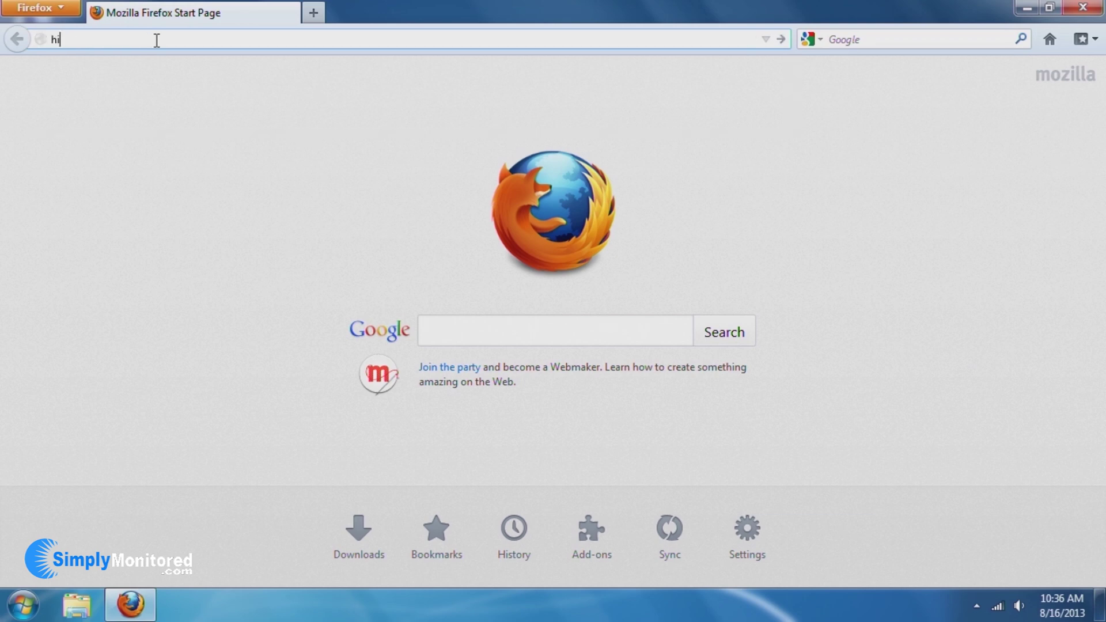
text(dns.com)
key(Return)
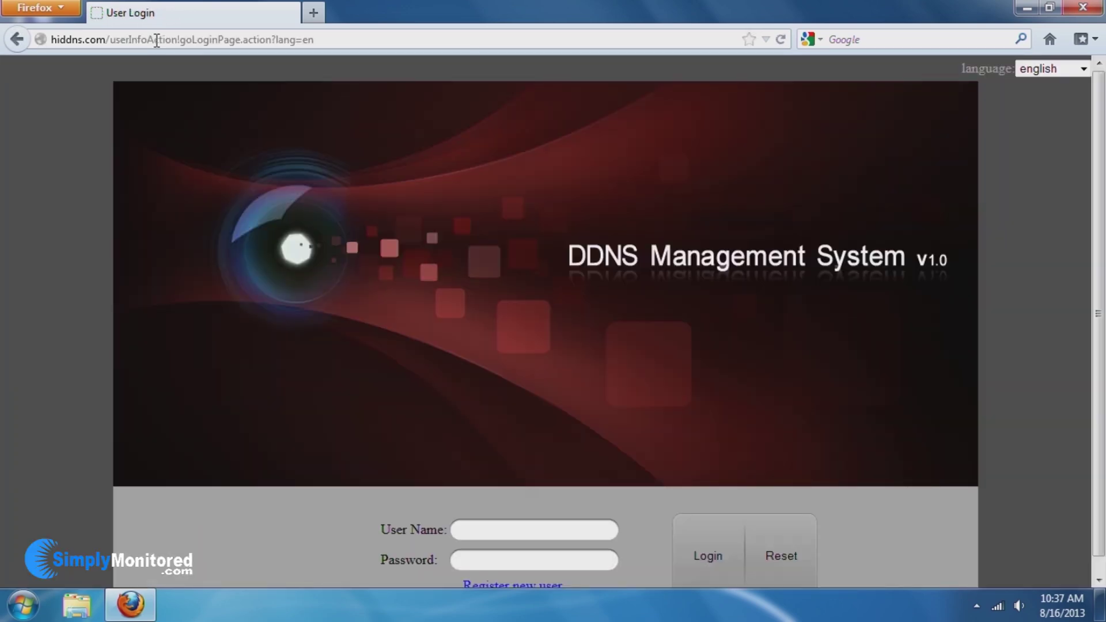
scroll(691, 438, down, 1)
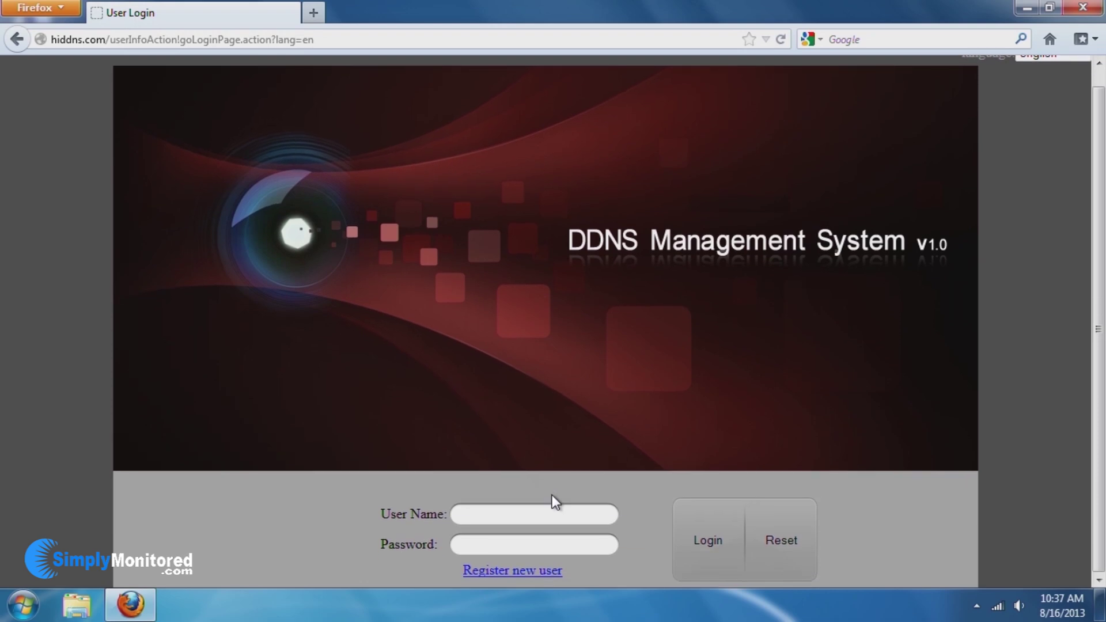
Register a new HiDDNS user with a confirmed password and the certification code.
click(522, 572)
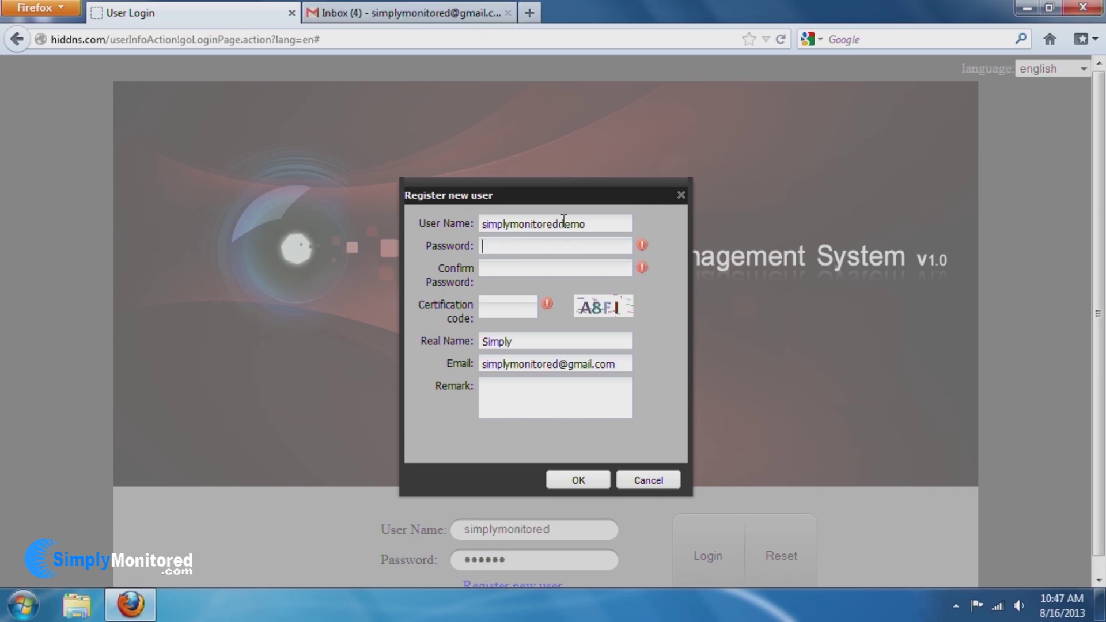
text(******)
key(Tab)
text(******)
key(Tab)
text(A8FI)
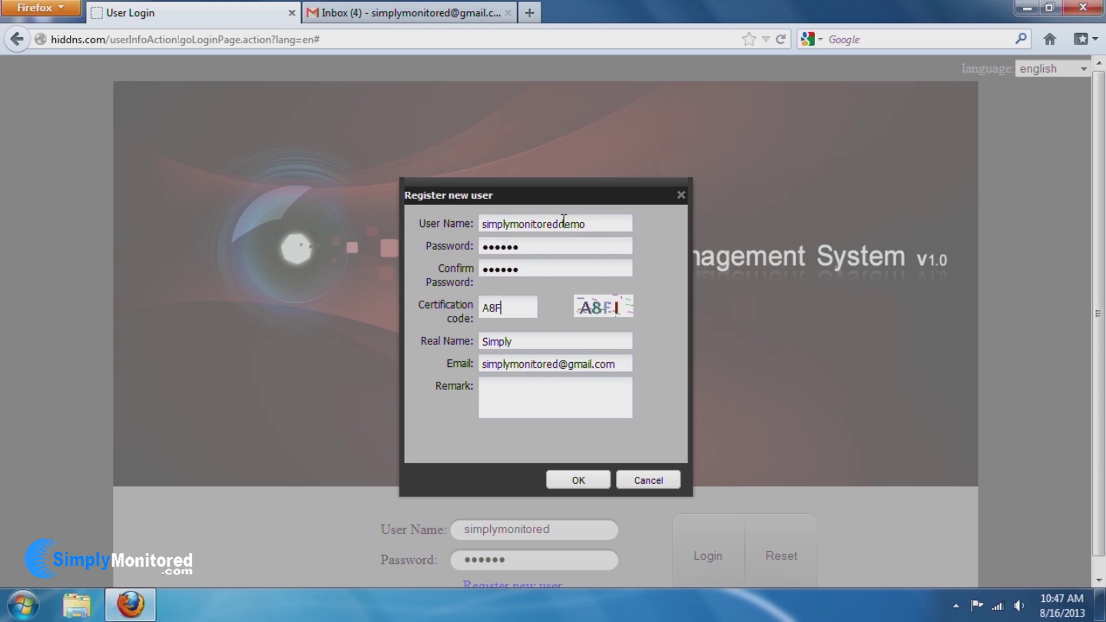
click(587, 487)
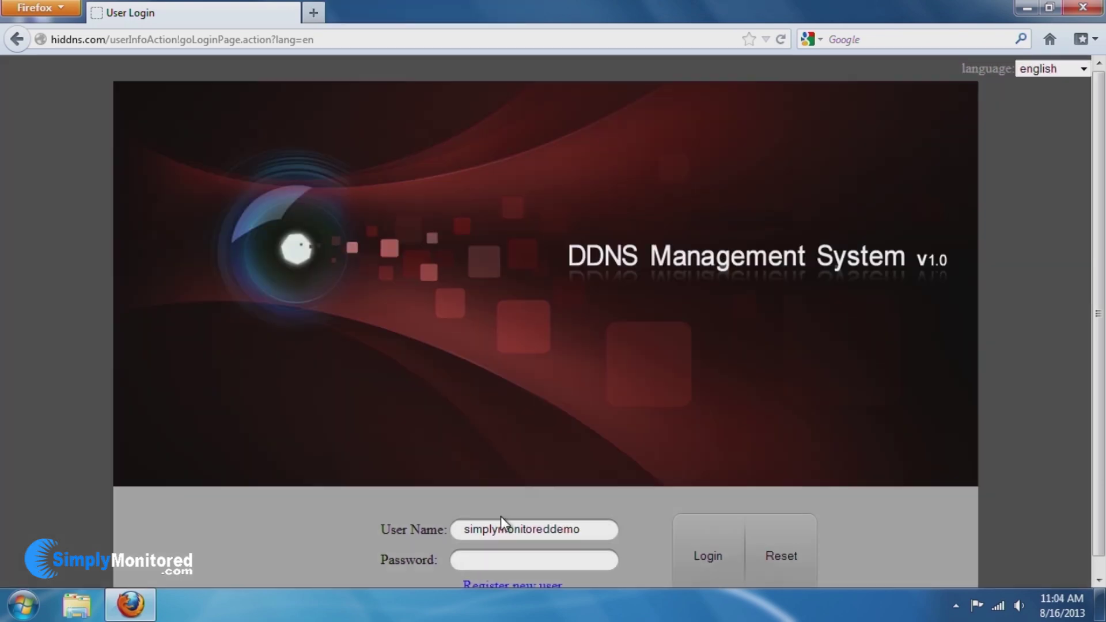
Sign in and add a device named simplydemo with serial number 422113394.
text(*******)
key(Return)
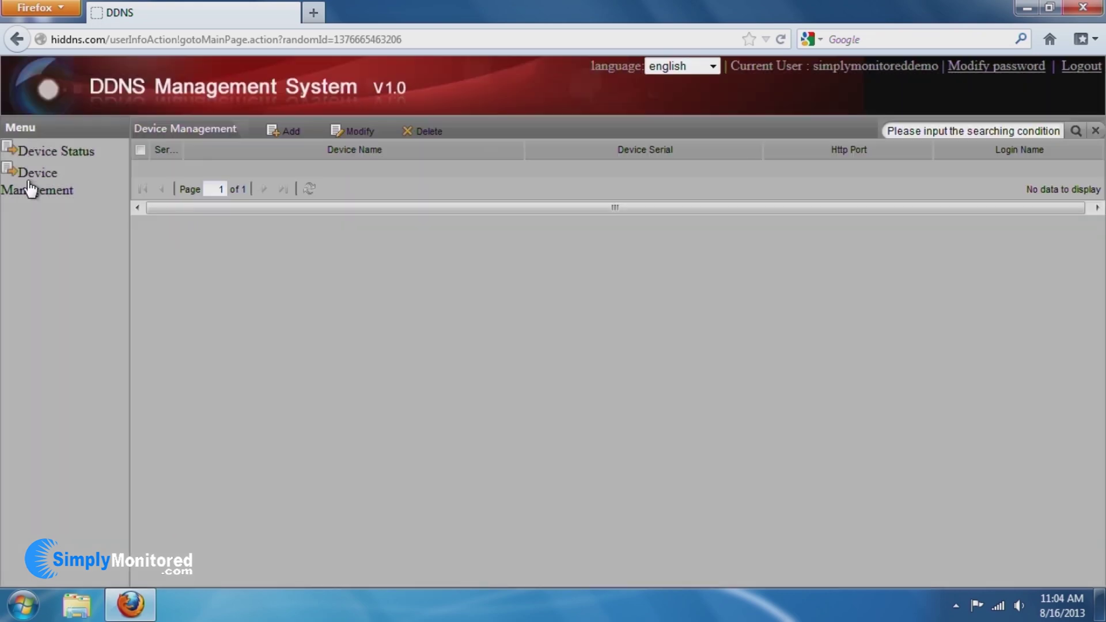
click(292, 132)
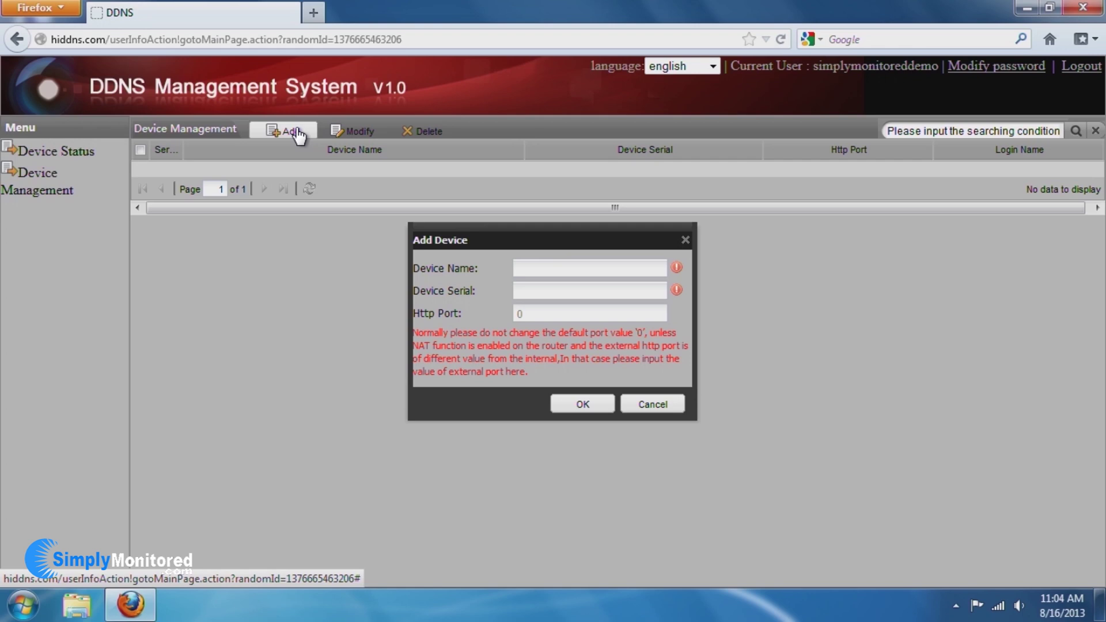
click(562, 269)
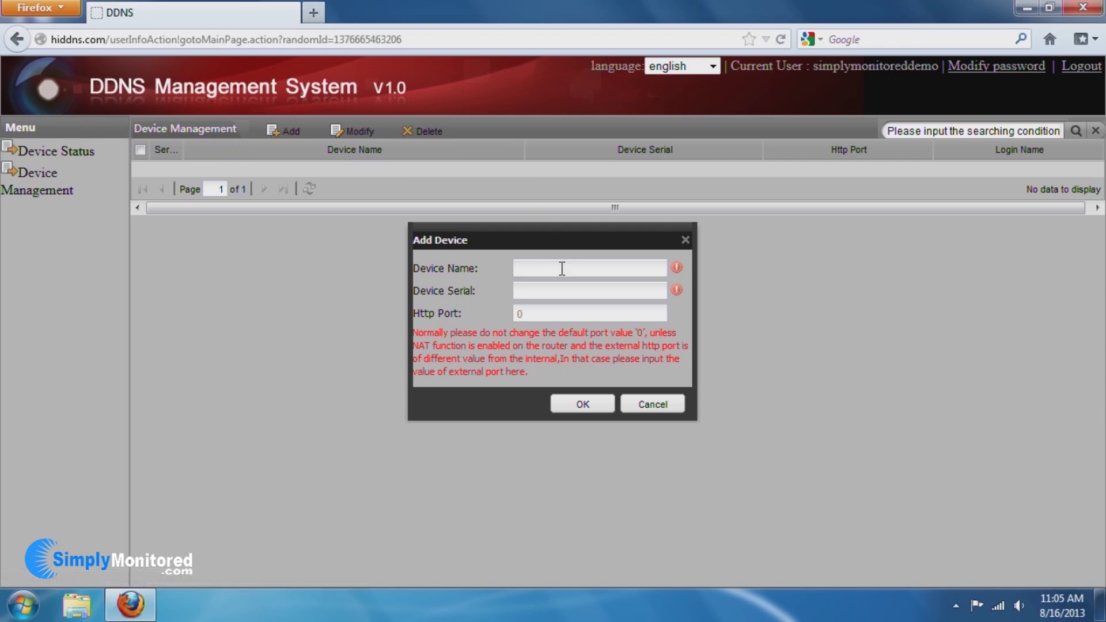
text(simplydemo)
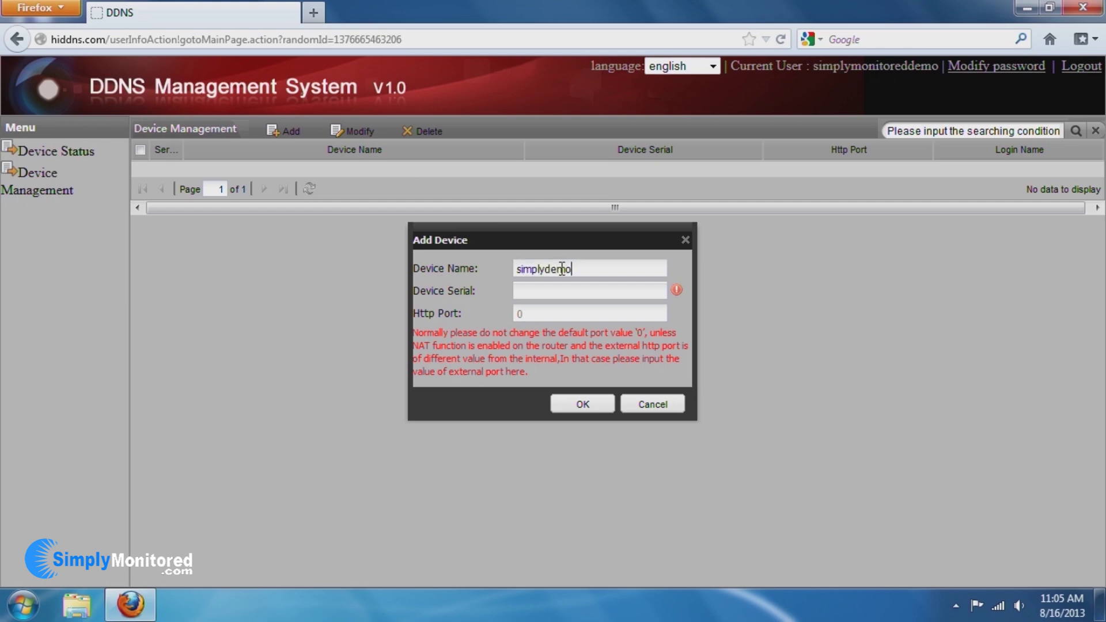
key(Tab)
text(42211339)
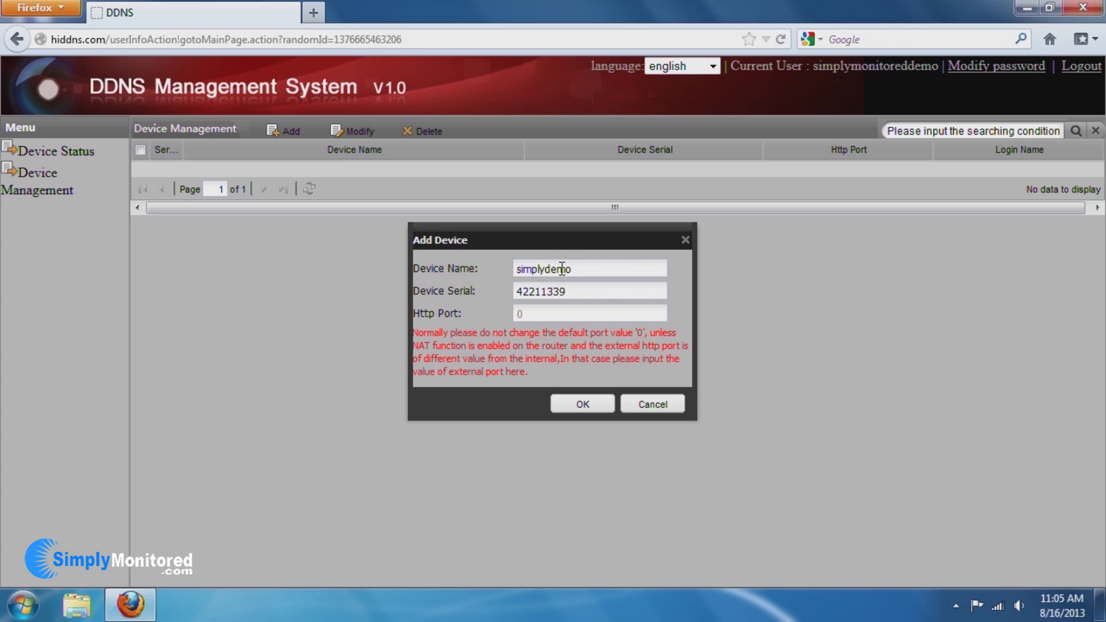
text(4)
click(583, 405)
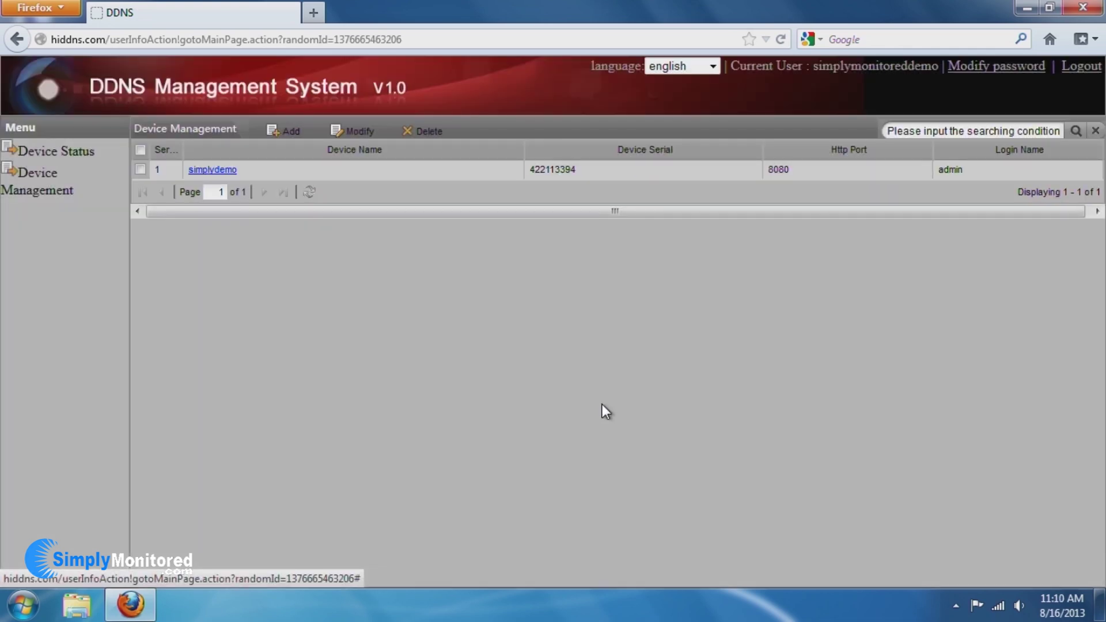
Browse to hiddns.com/simplydemo to reach the NVR login page on port 8080.
drag(403, 39, 109, 39)
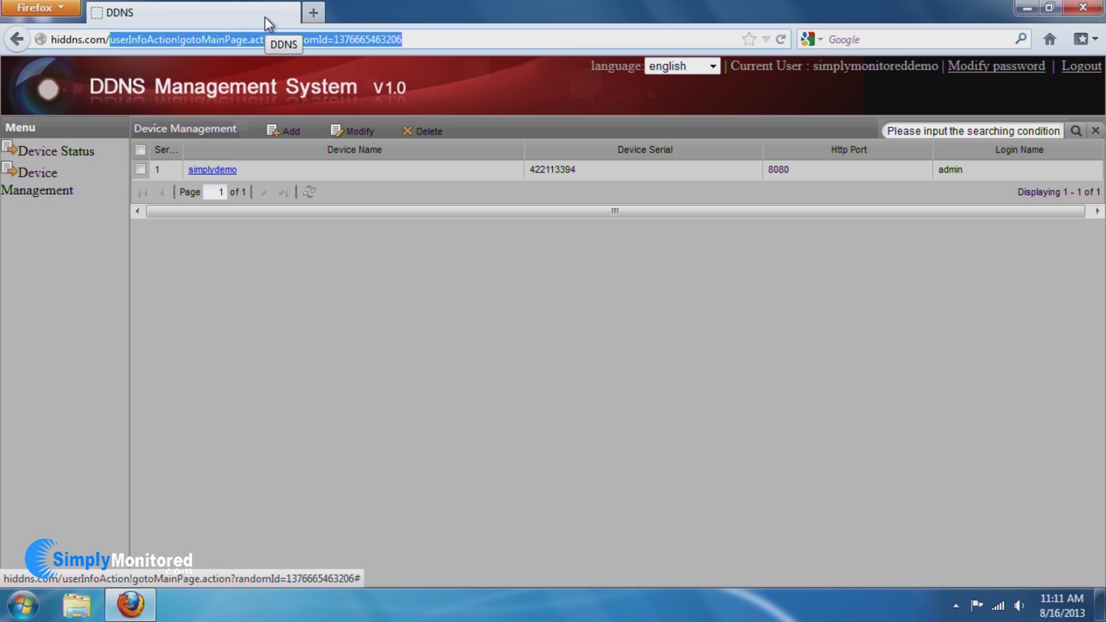
text(simplydemo)
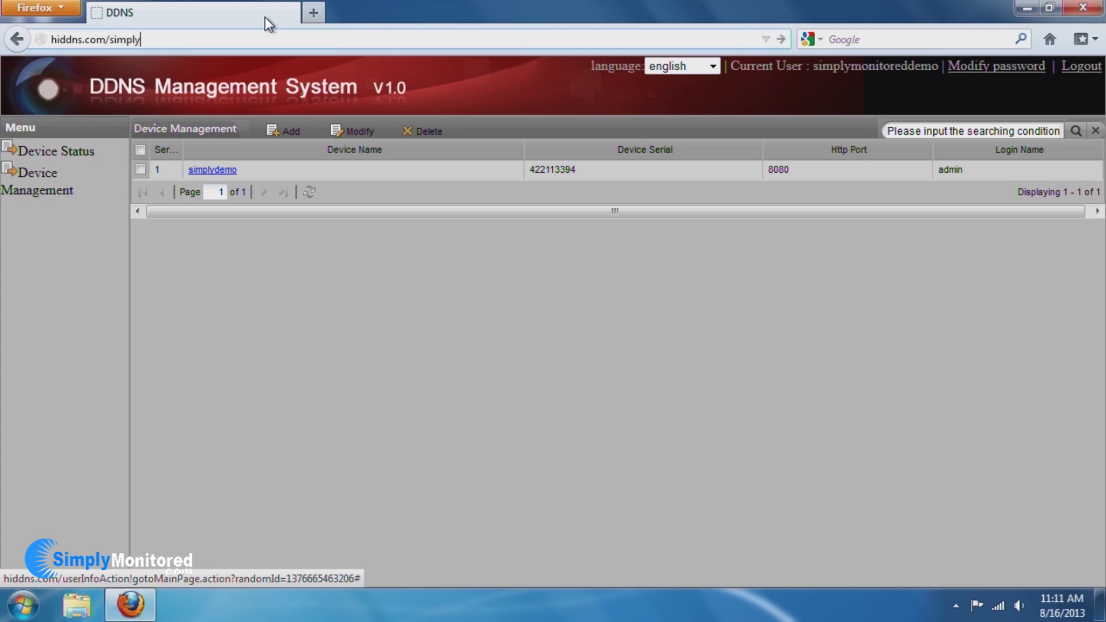
key(Return)
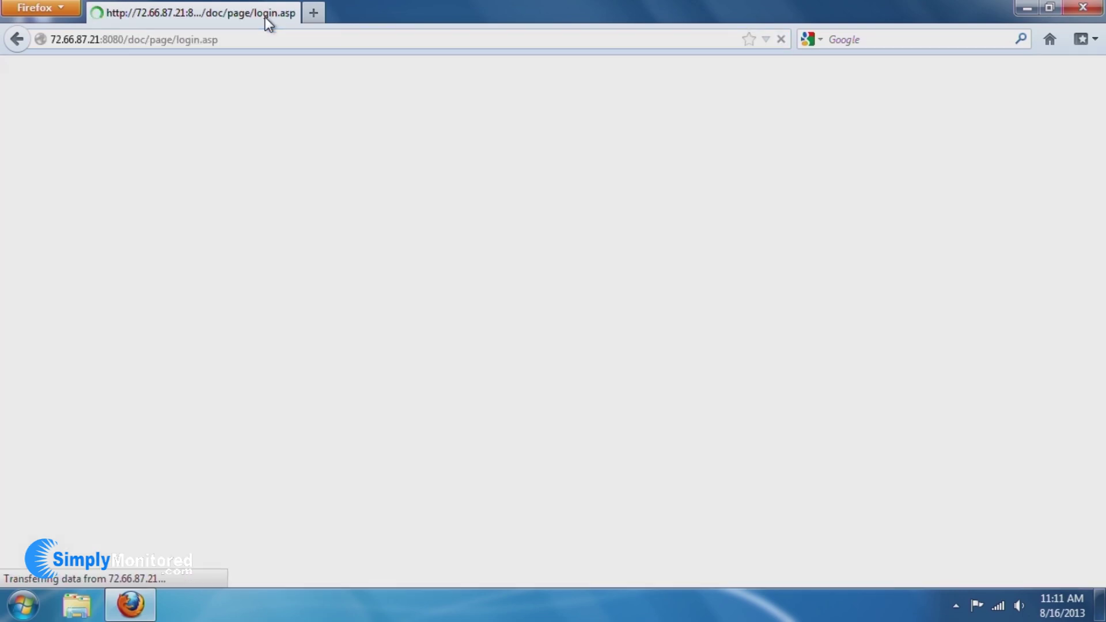